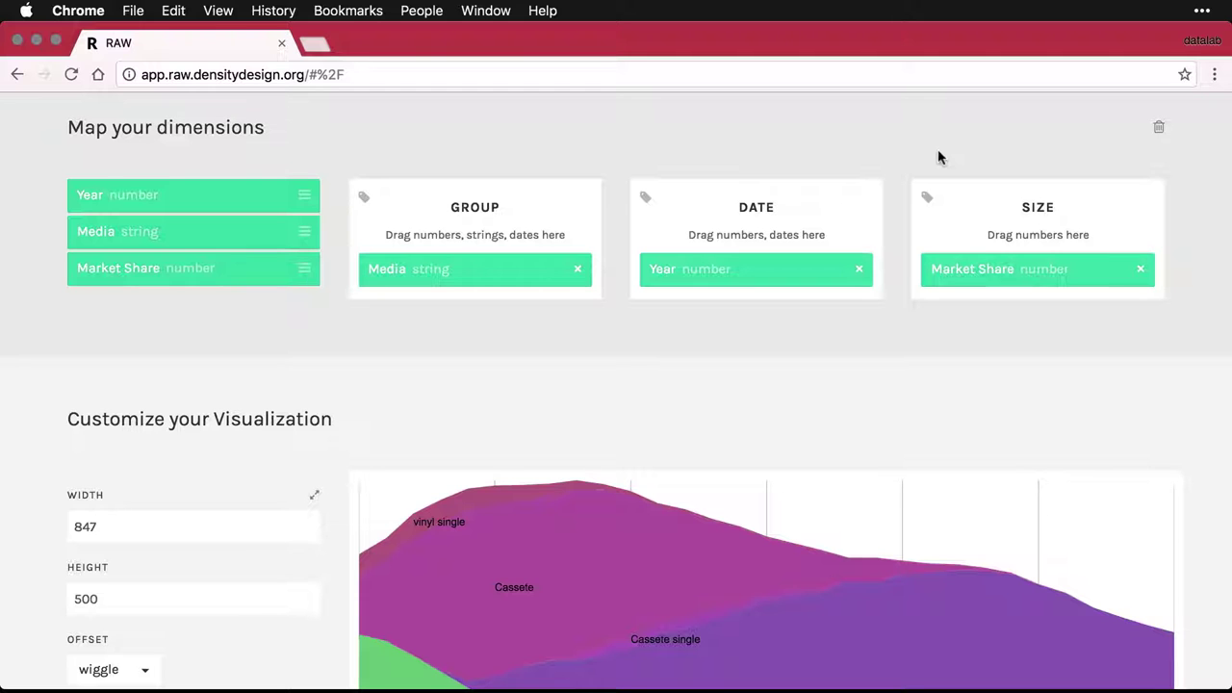
Scroll down below the streamgraph to the Download section with the svg, png and json formats
scroll(938, 157, "down", 3)
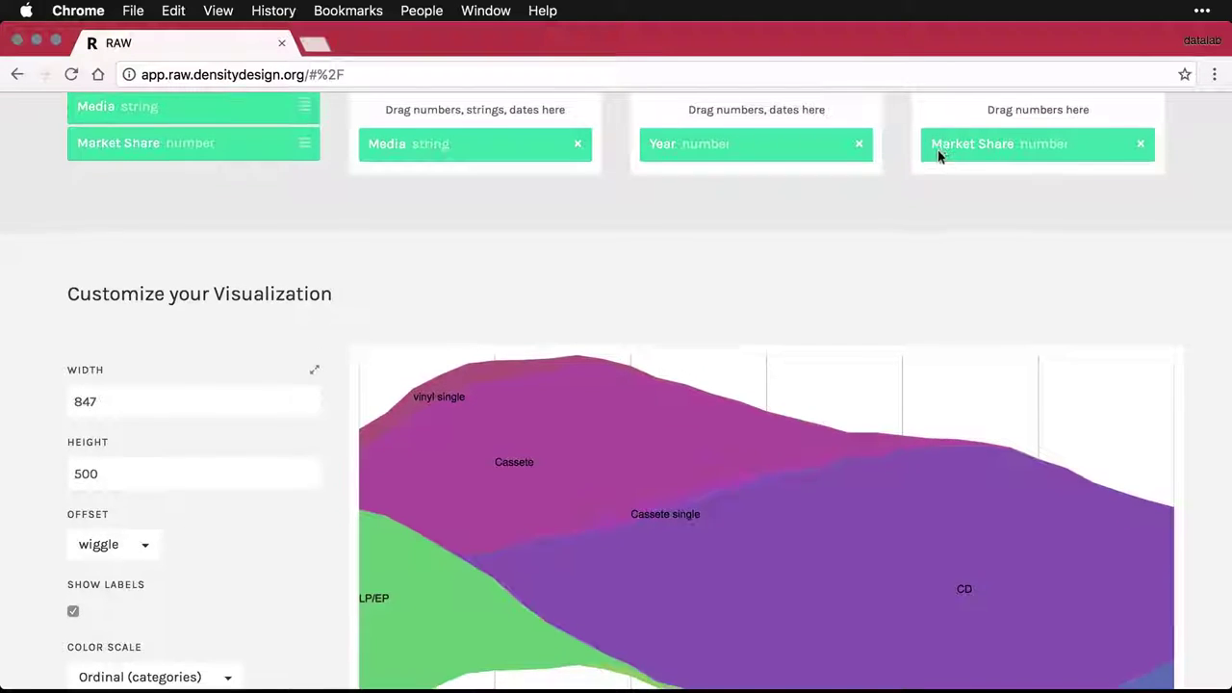
scroll(939, 157, "down", 3)
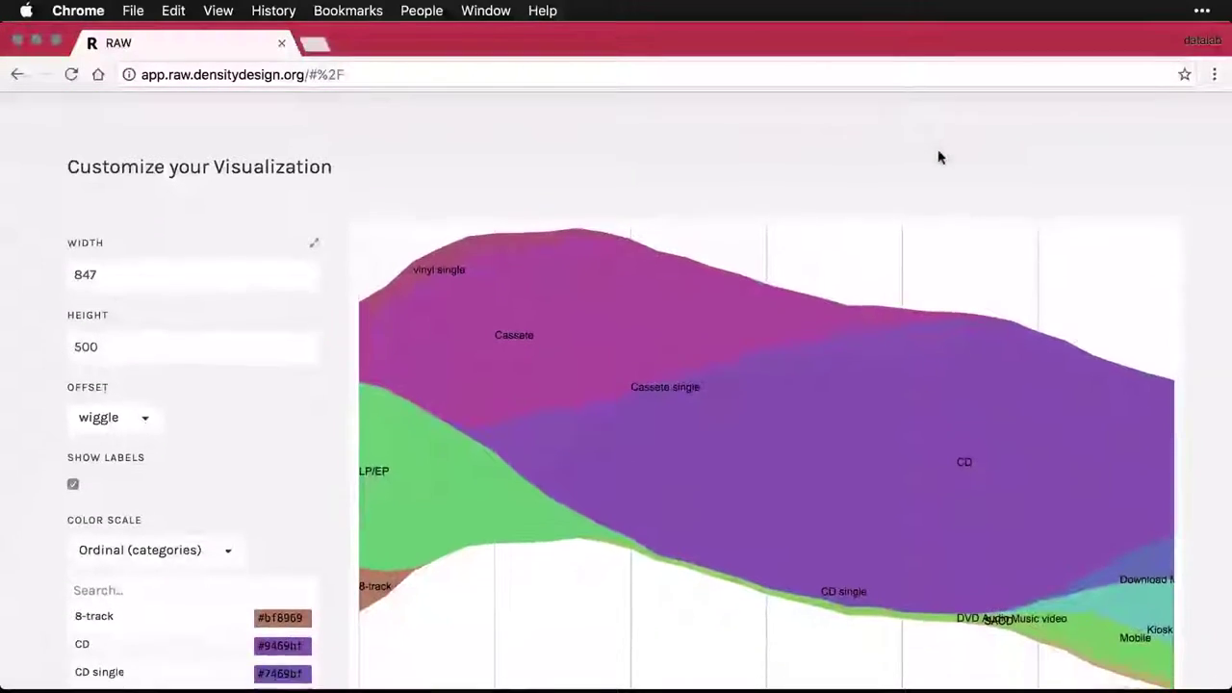
scroll(938, 157, "down", 2)
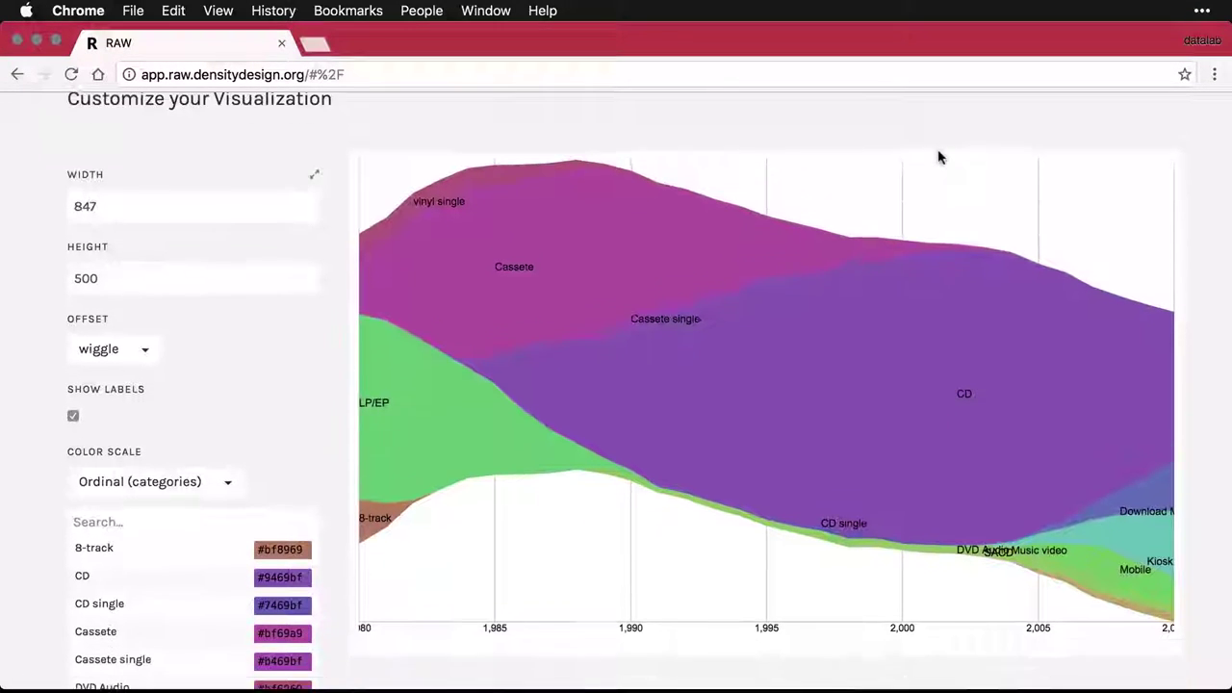
scroll(939, 157, "down", 10)
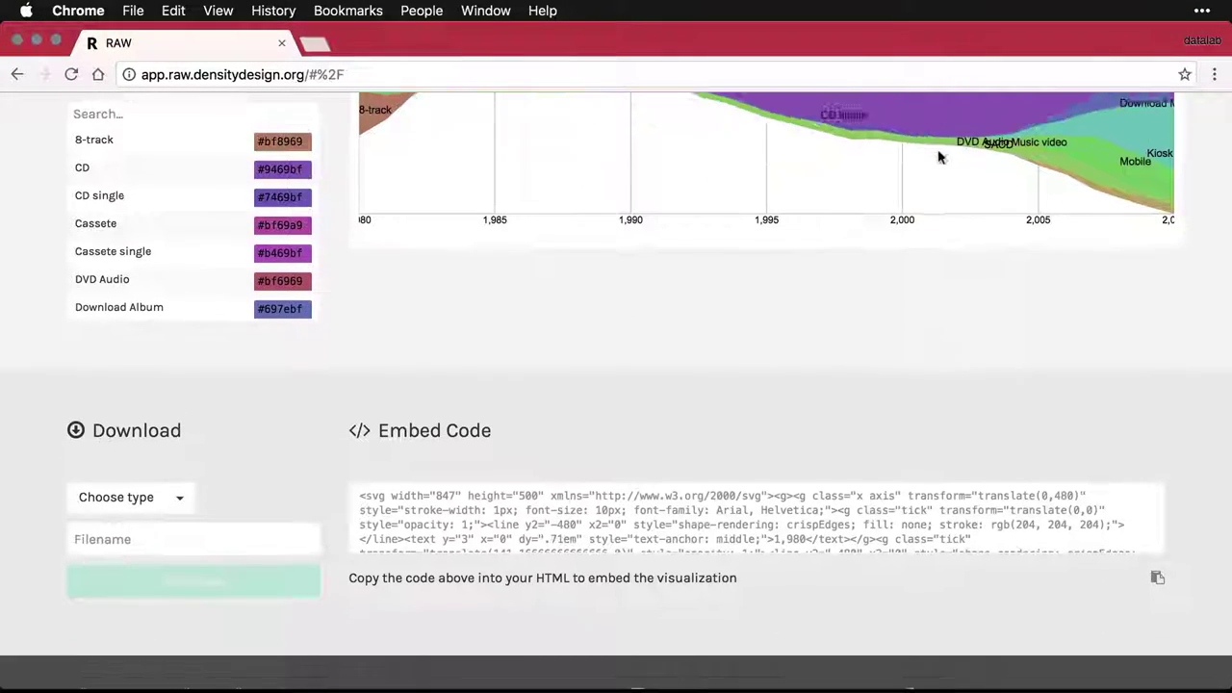
scroll(939, 157, "down", 2)
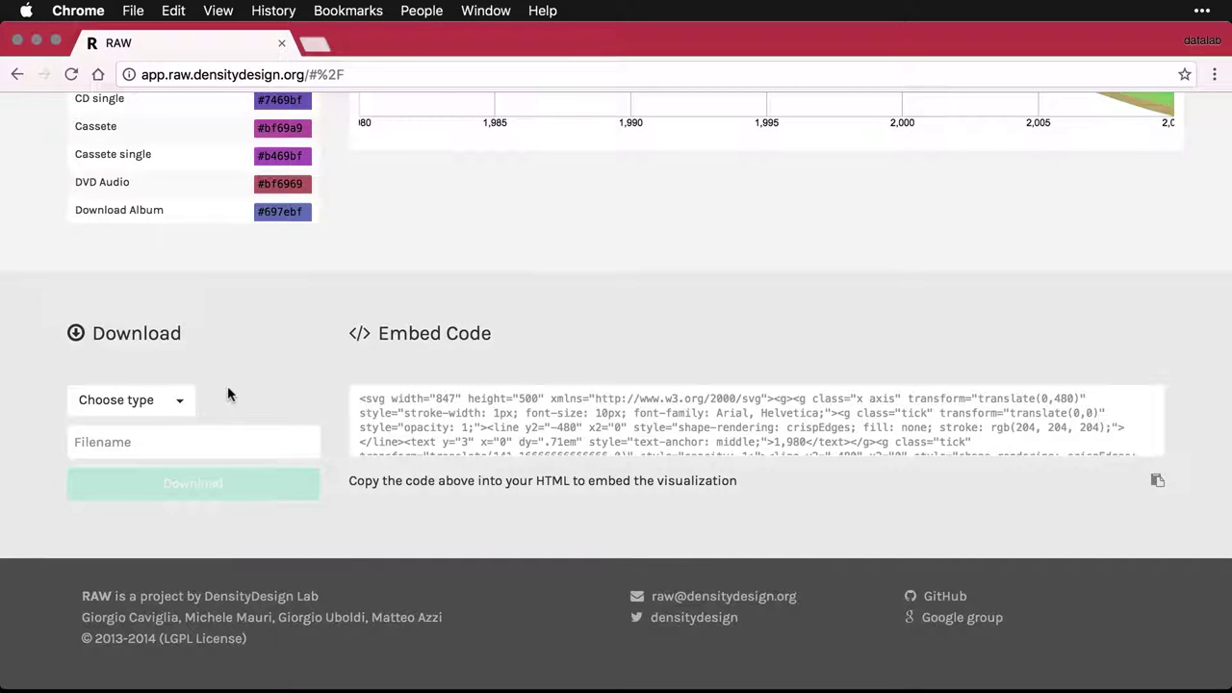
Download the streamgraph as Vector graphics (svg) with the filename 'Vector'
left_click(179, 407)
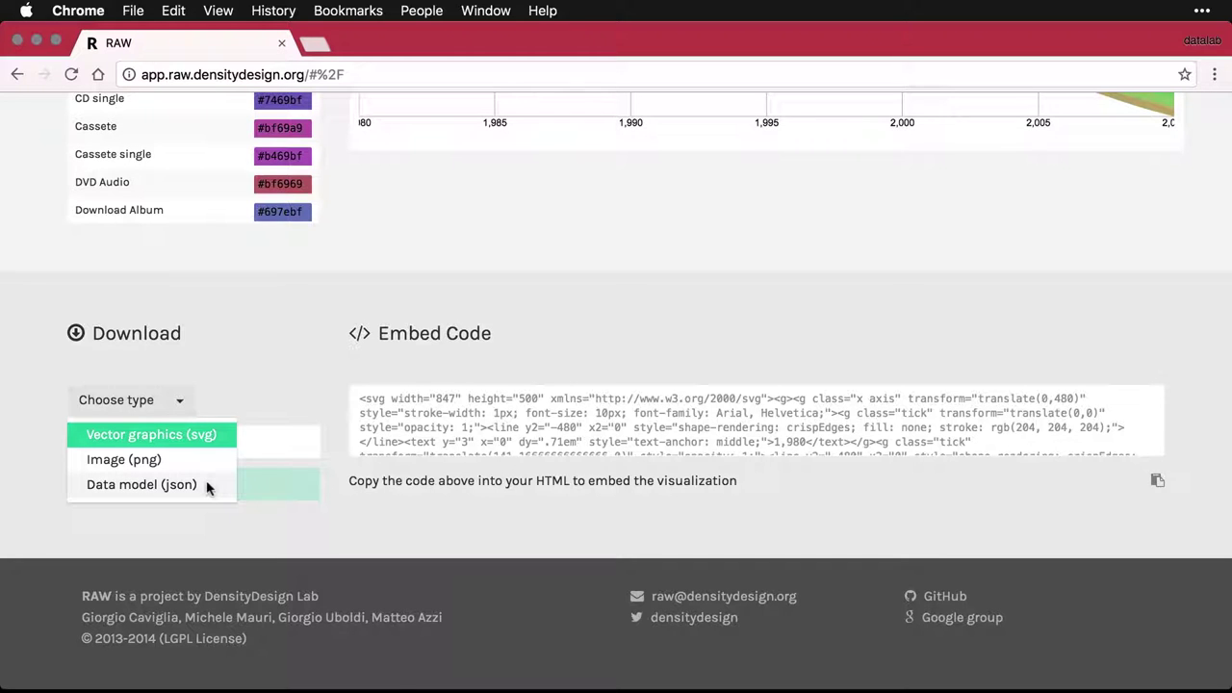
left_click(206, 434)
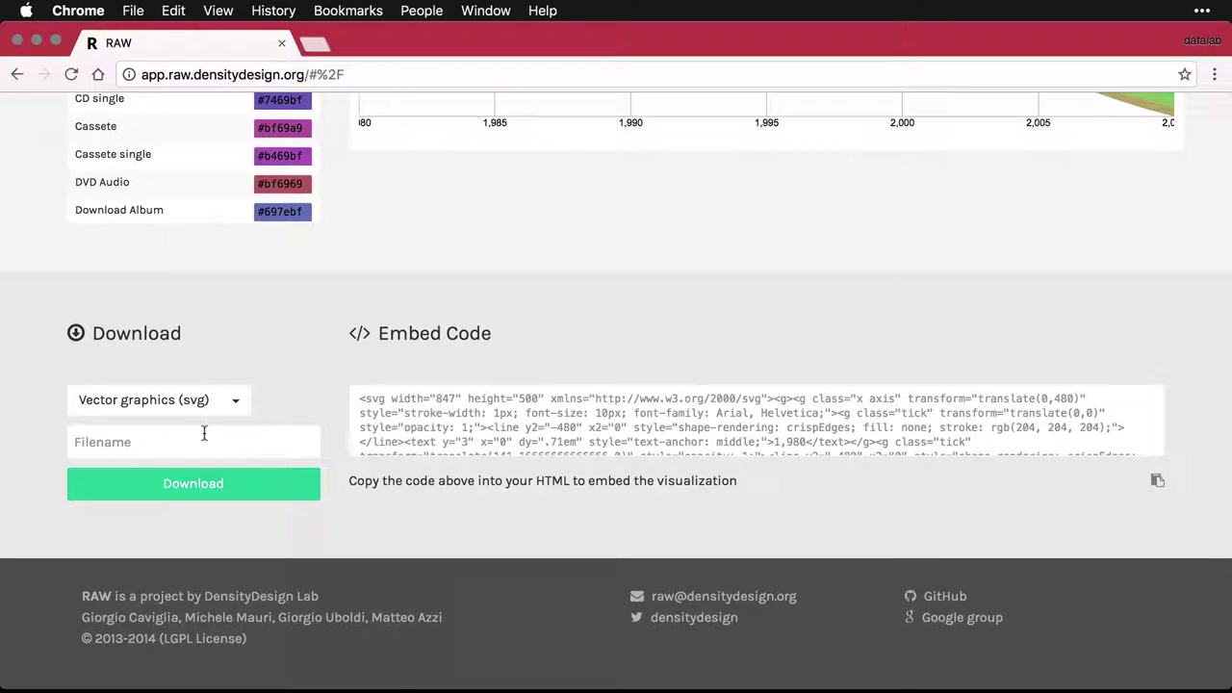
left_click(203, 444)
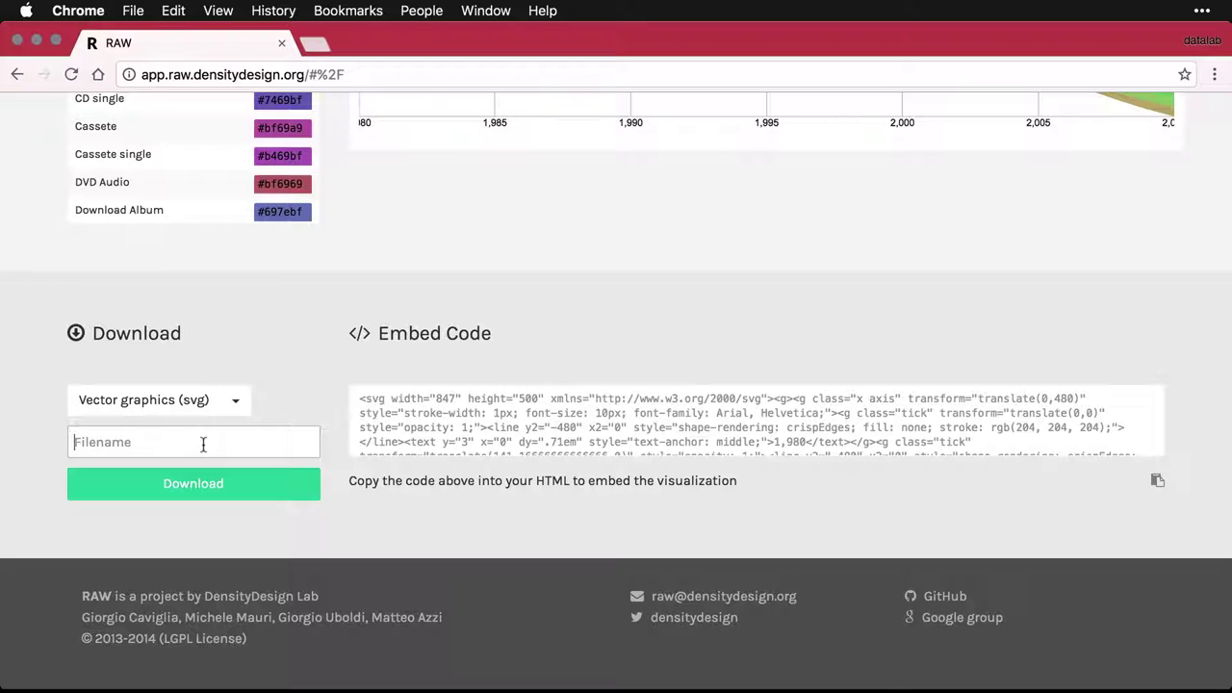
type("Vector")
left_click(186, 489)
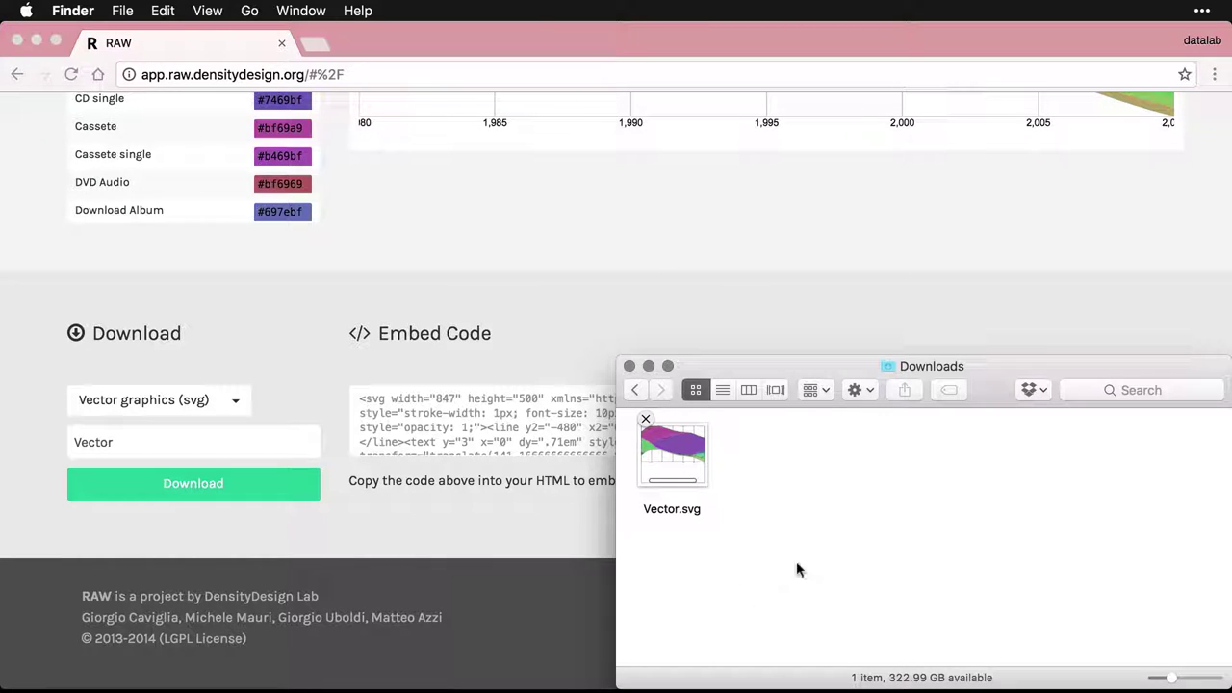
Quick Look Vector.svg in the Downloads folder
left_click(676, 454)
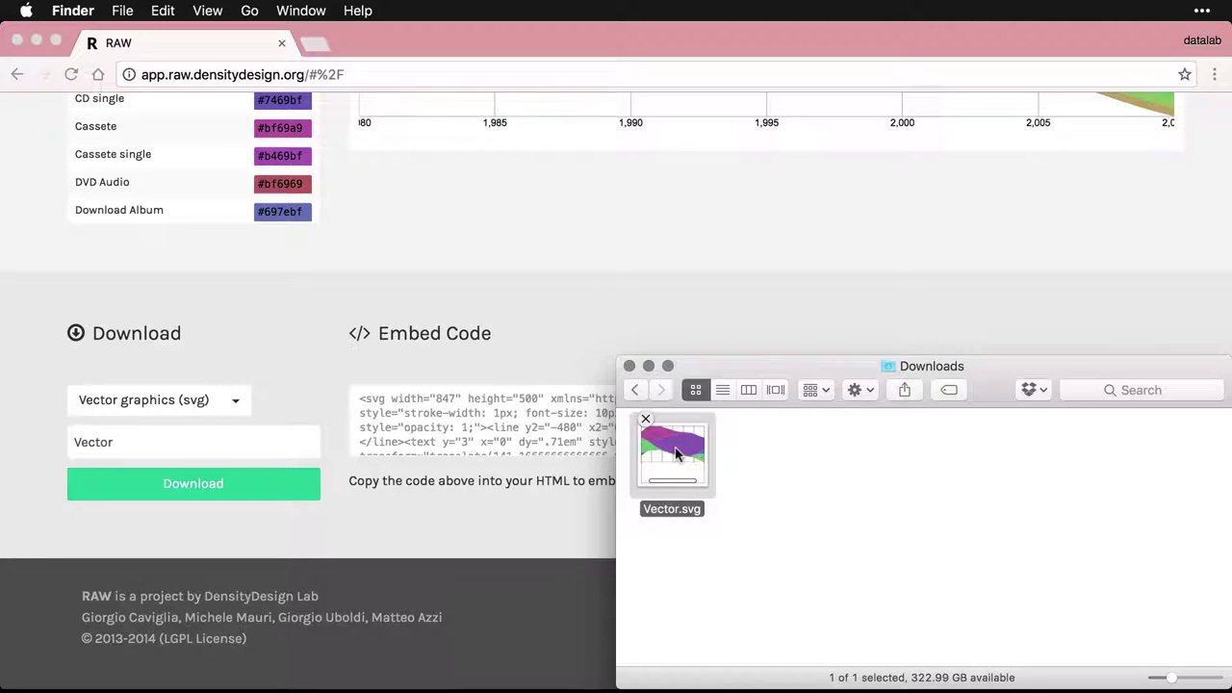
key("space")
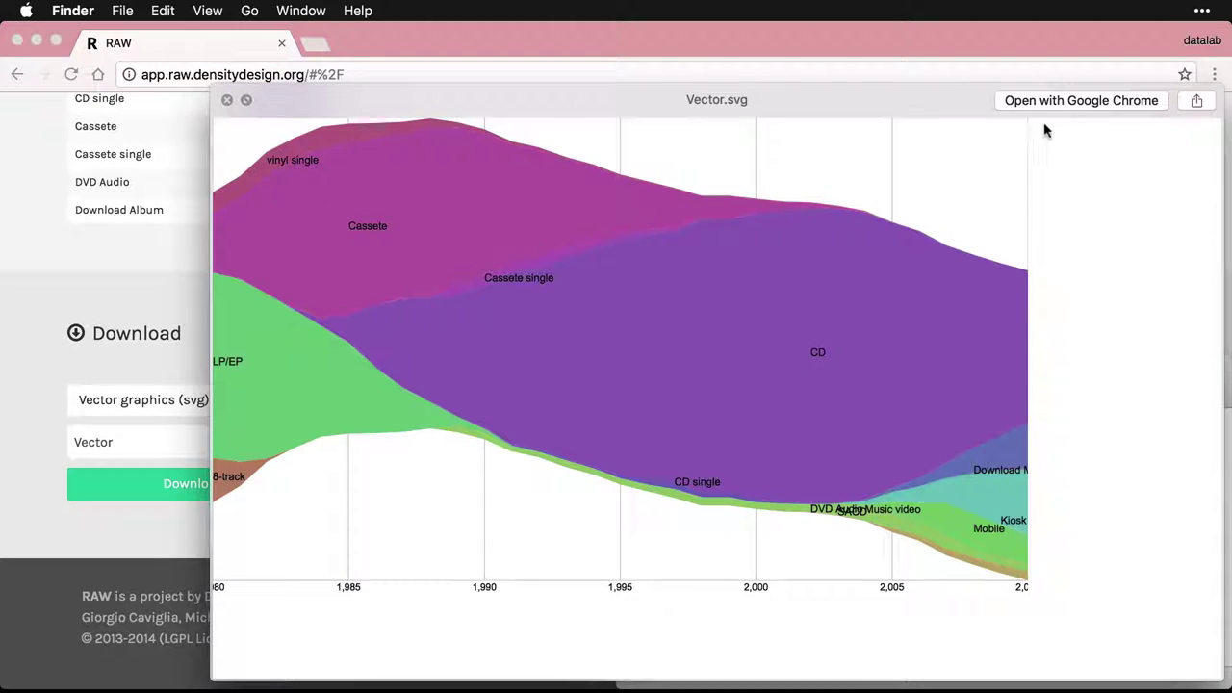
Open Vector.svg in Chrome, zoom to 500% to check sharpness, then reset the zoom
left_click(1095, 106)
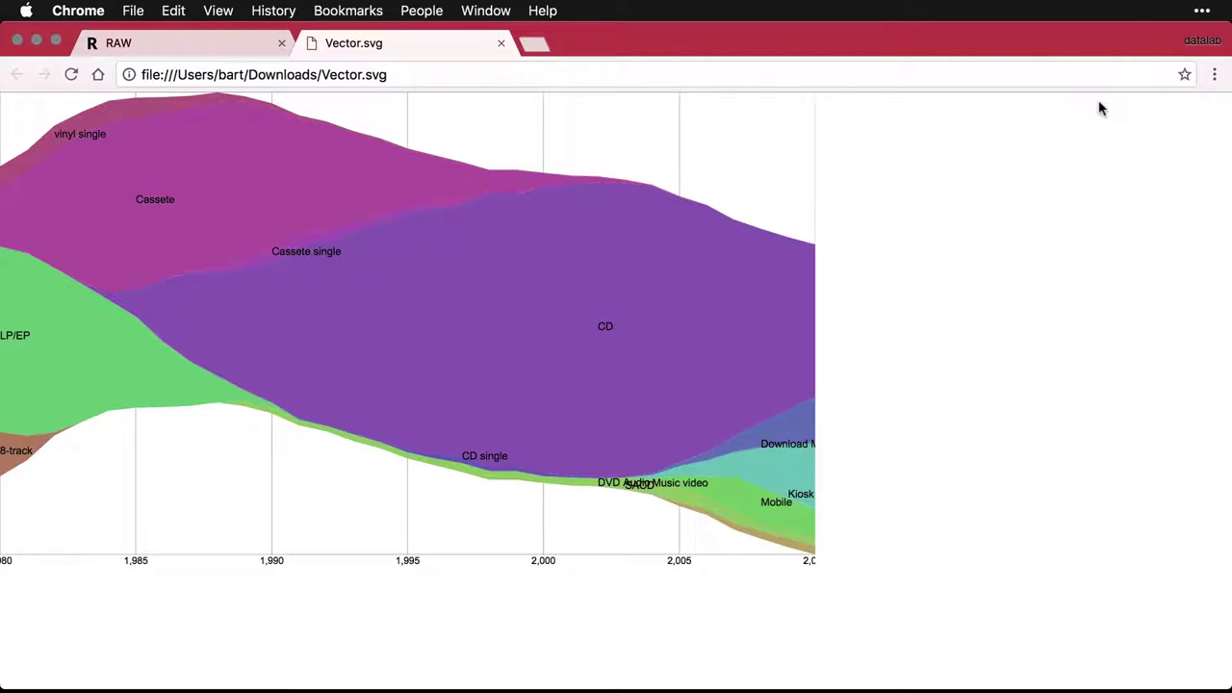
key("super+equal")
key("super+equal")
key("super+equal")
key("super+equal")
key("super+equal")
key("super+equal")
key("super+equal")
key("super+equal")
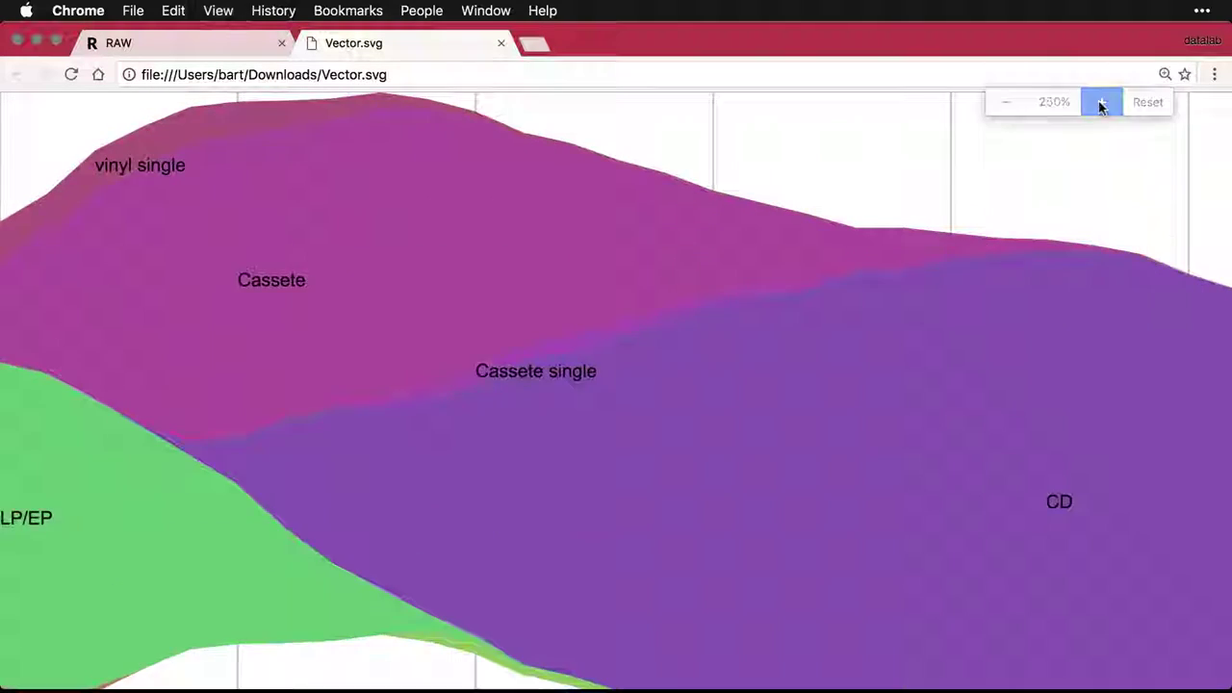
left_click(1102, 104)
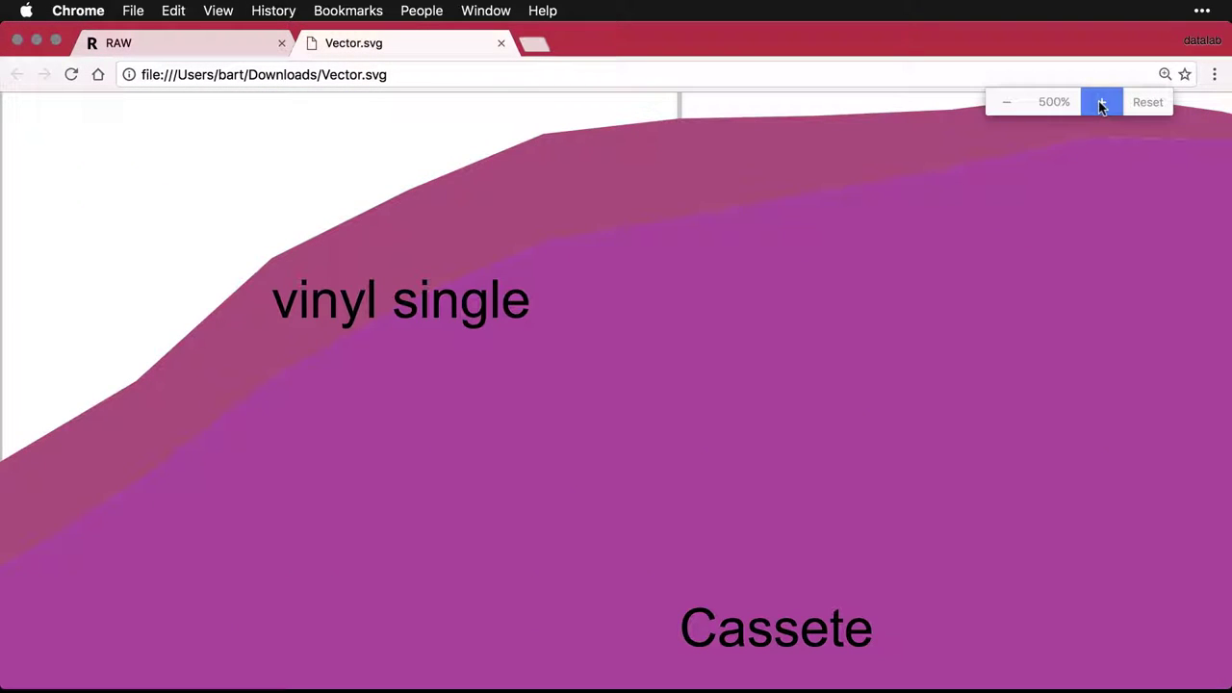
scroll(893, 311, "down", 5)
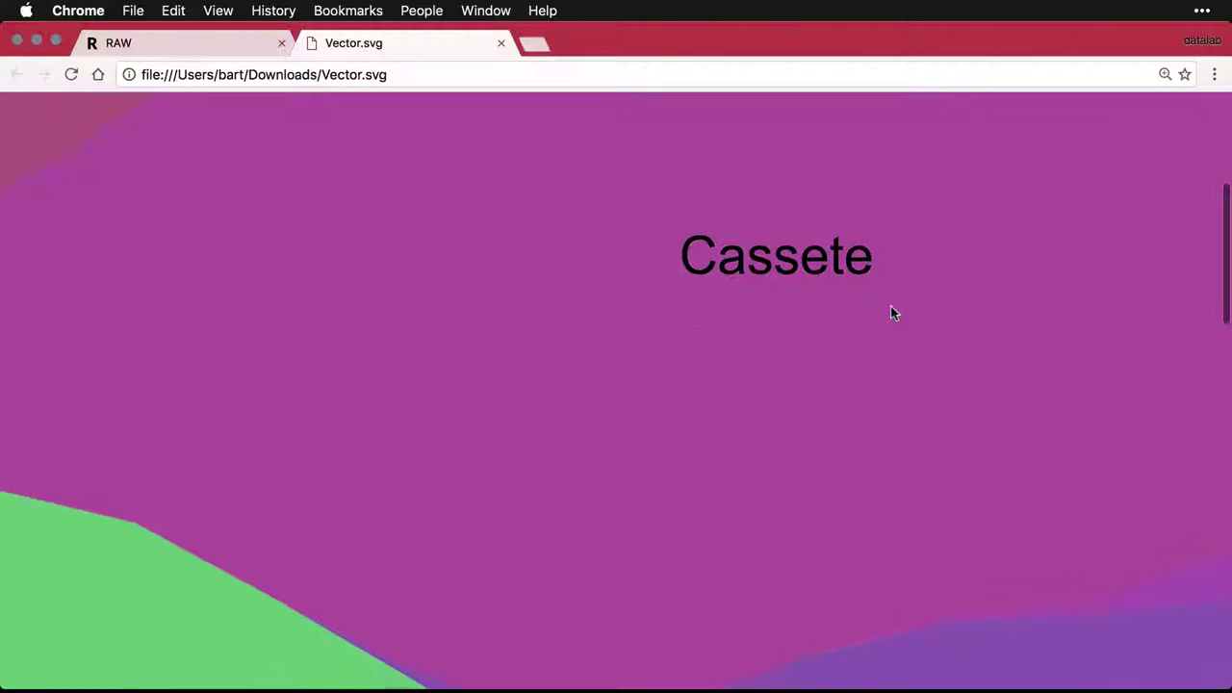
scroll(892, 312, "down", 10)
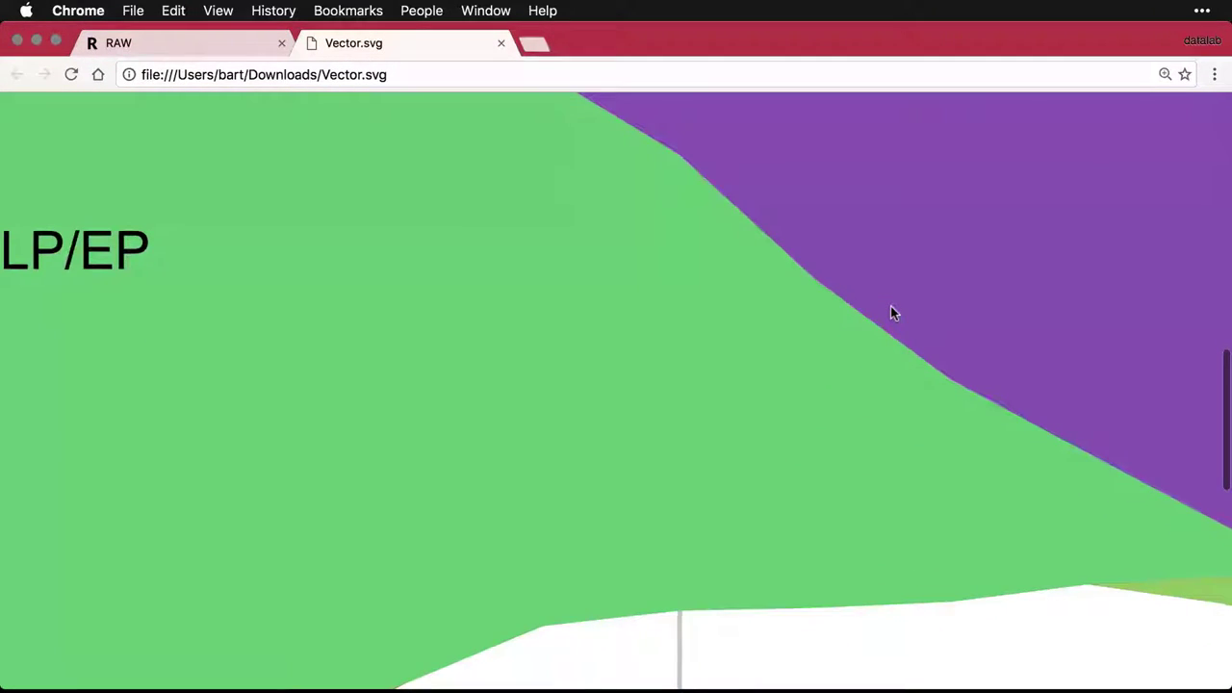
scroll(892, 312, "down", 10)
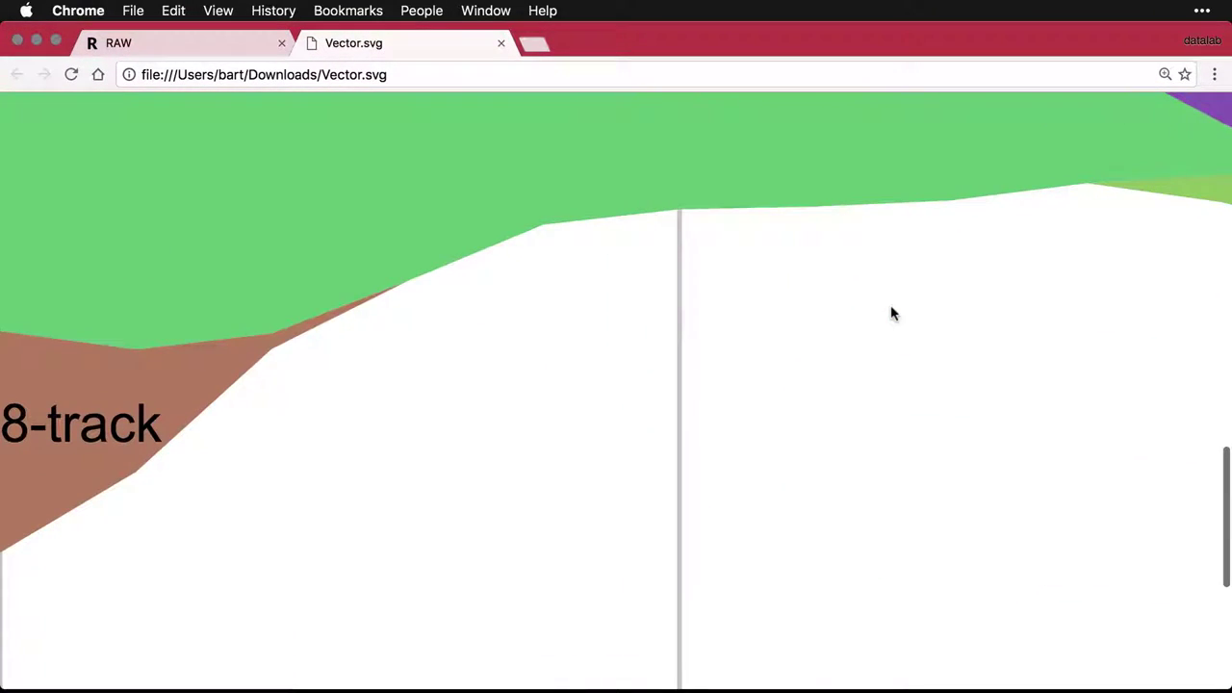
key("super+0")
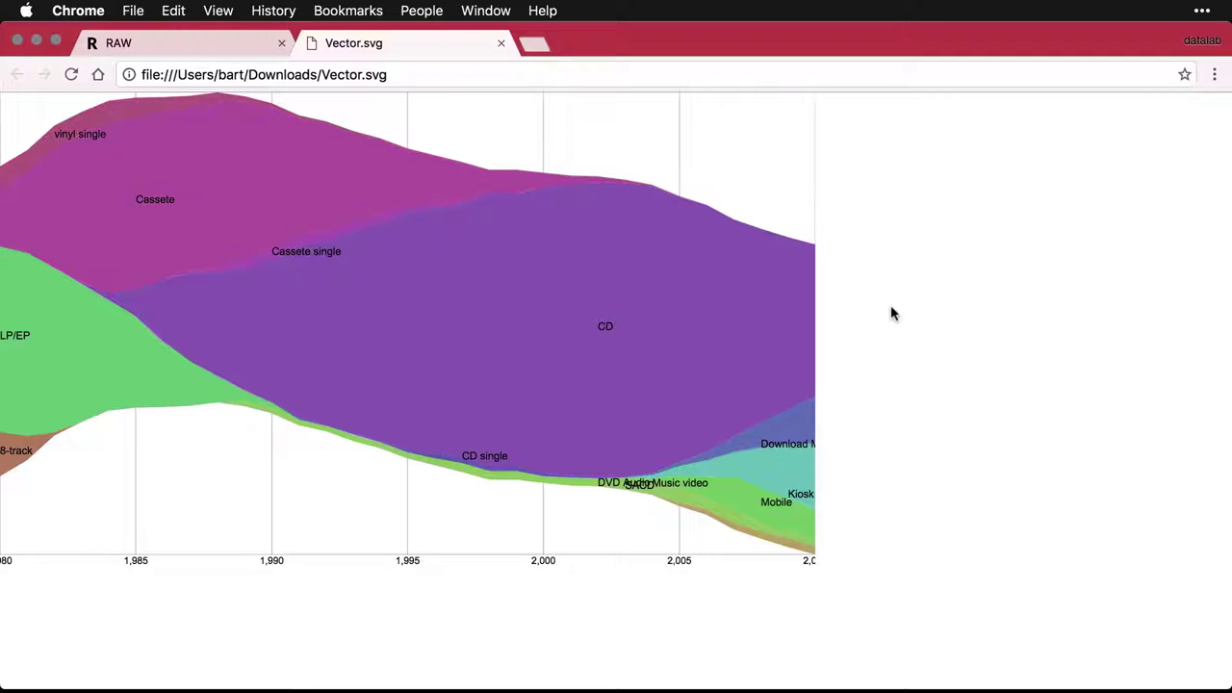
Close the Vector.svg tab and download the chart as Image (png) named 'Image'
key("super+w")
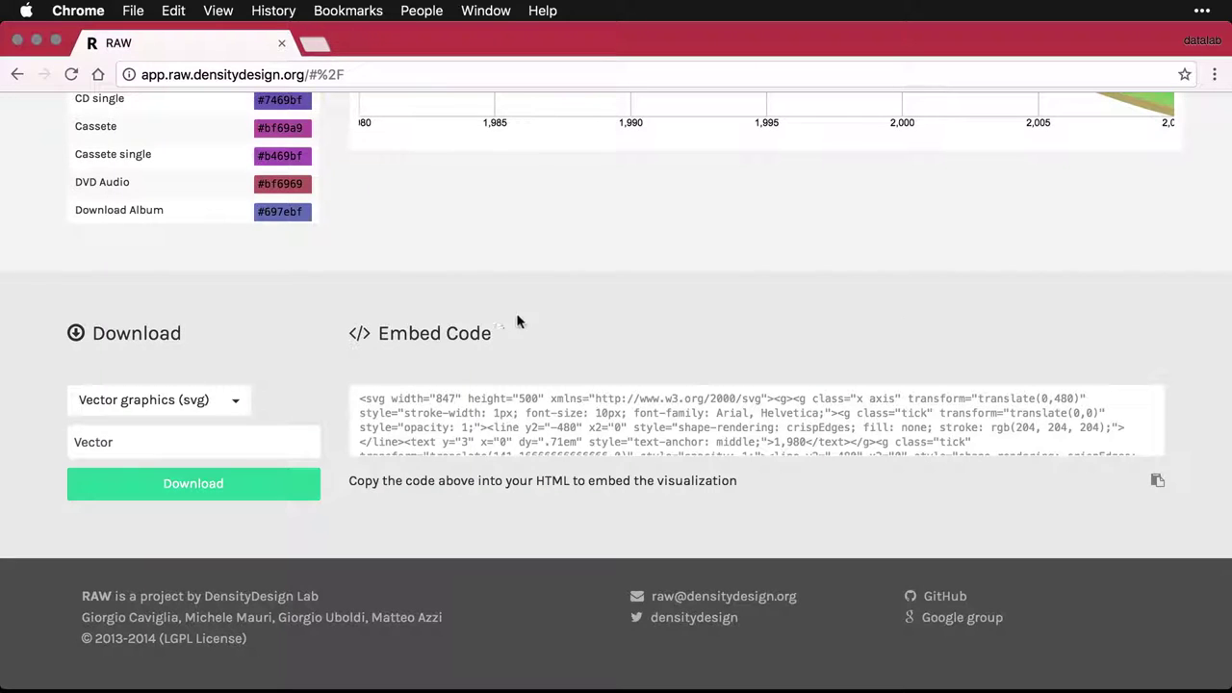
left_click(239, 403)
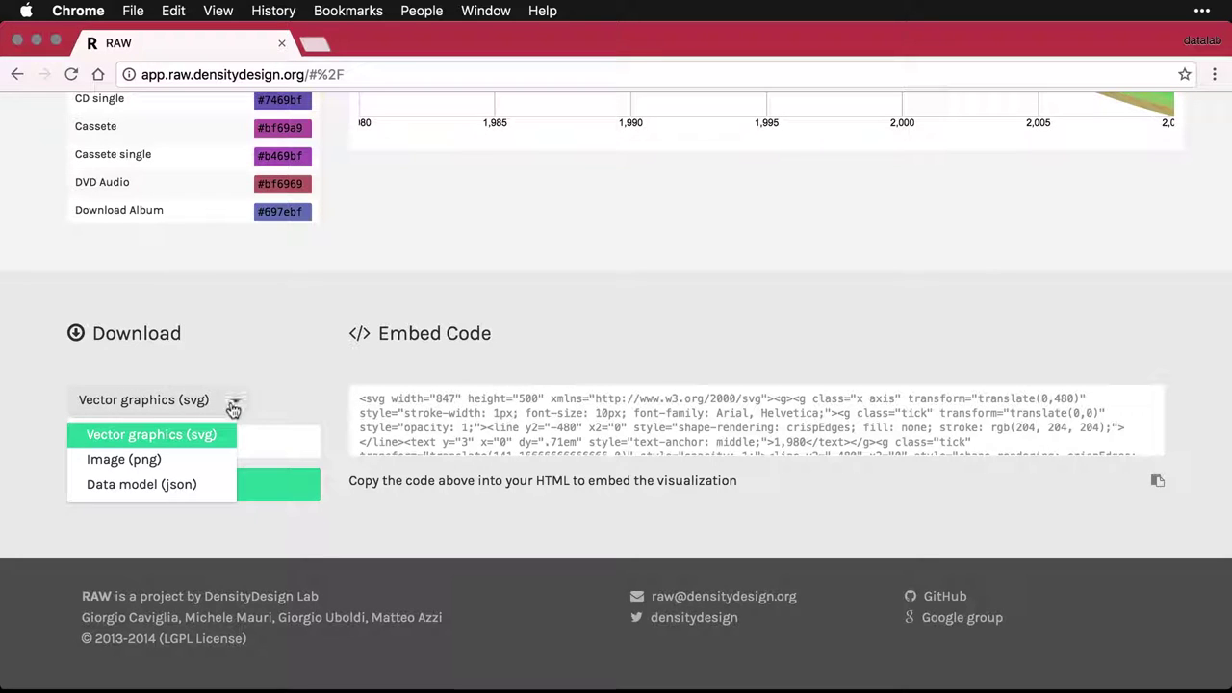
left_click(201, 462)
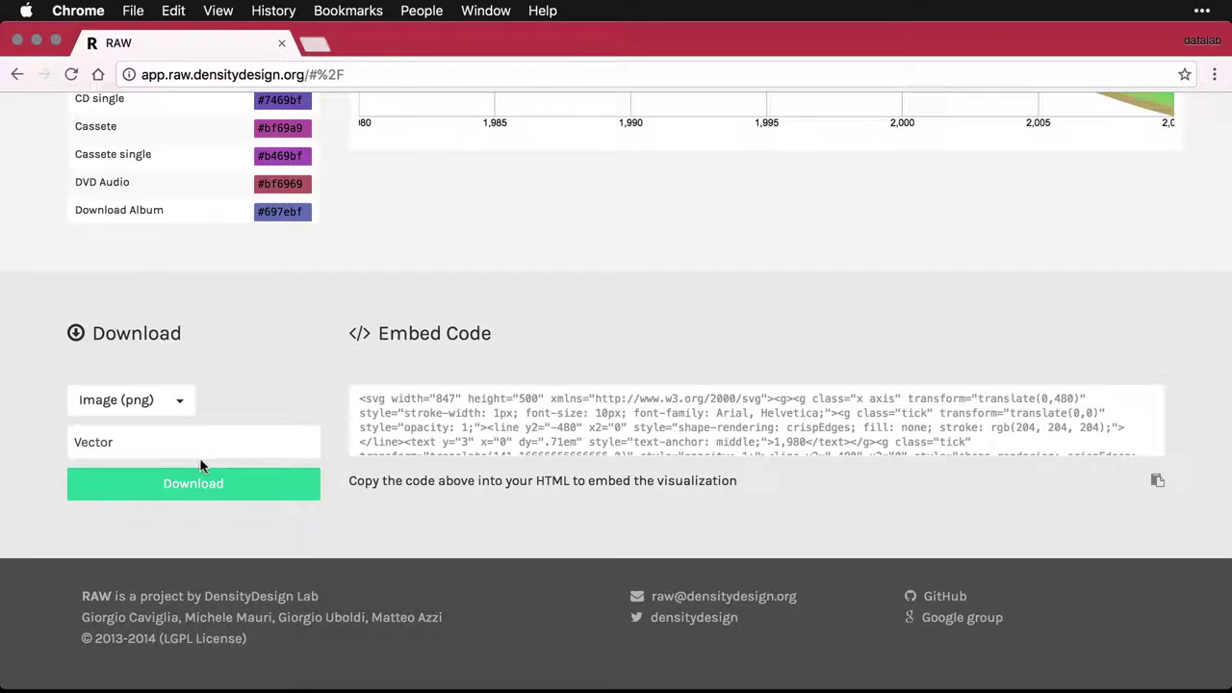
left_click(143, 442)
key("BackSpace")
key("BackSpace")
key("BackSpace")
key("BackSpace")
key("BackSpace")
key("BackSpace")
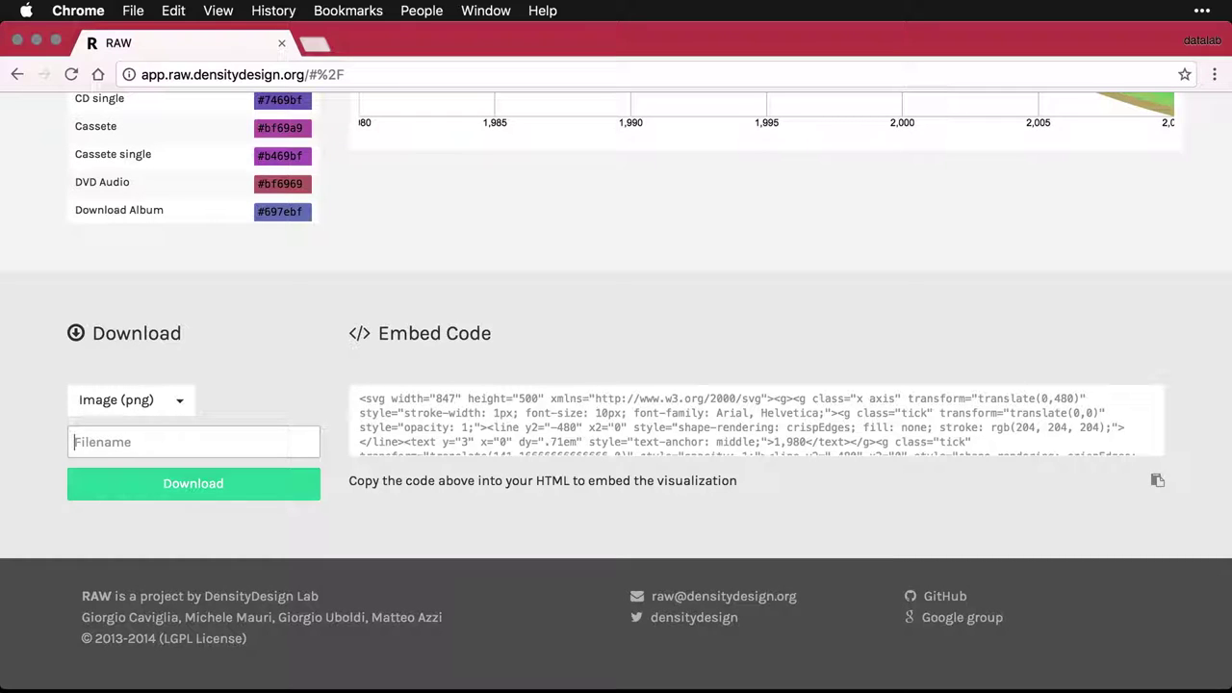
type("Image")
left_click(203, 484)
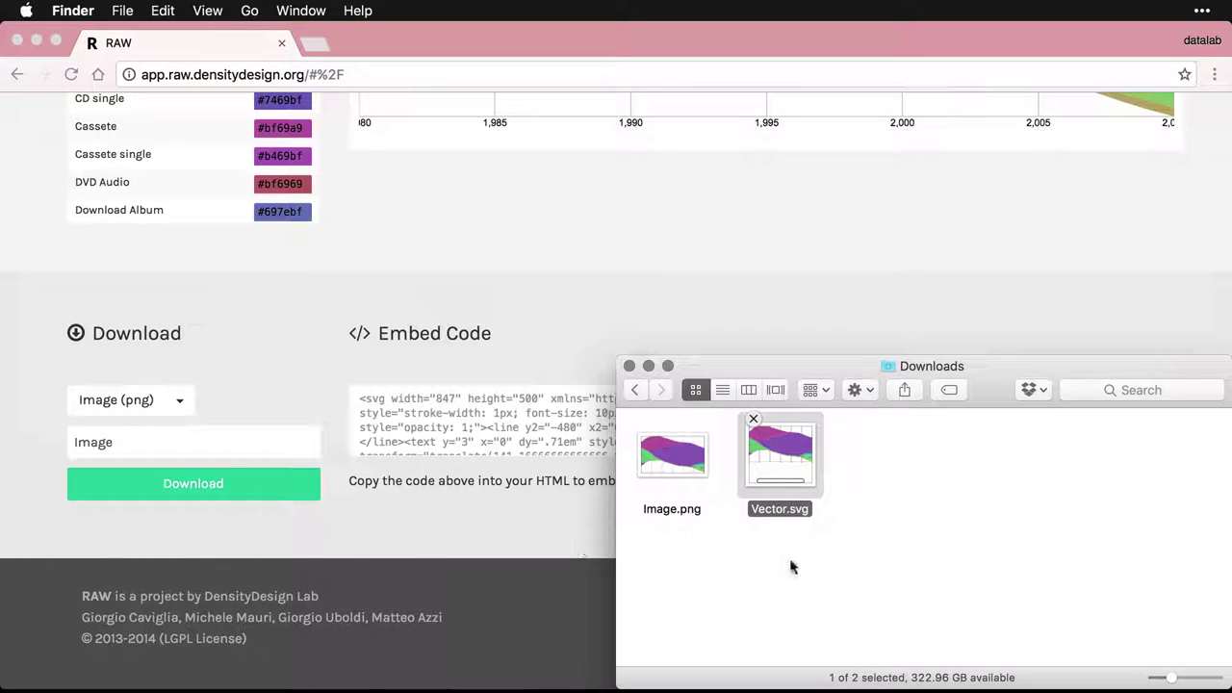
Quick Look Image.png from Downloads, then open it in Preview
left_click(683, 454)
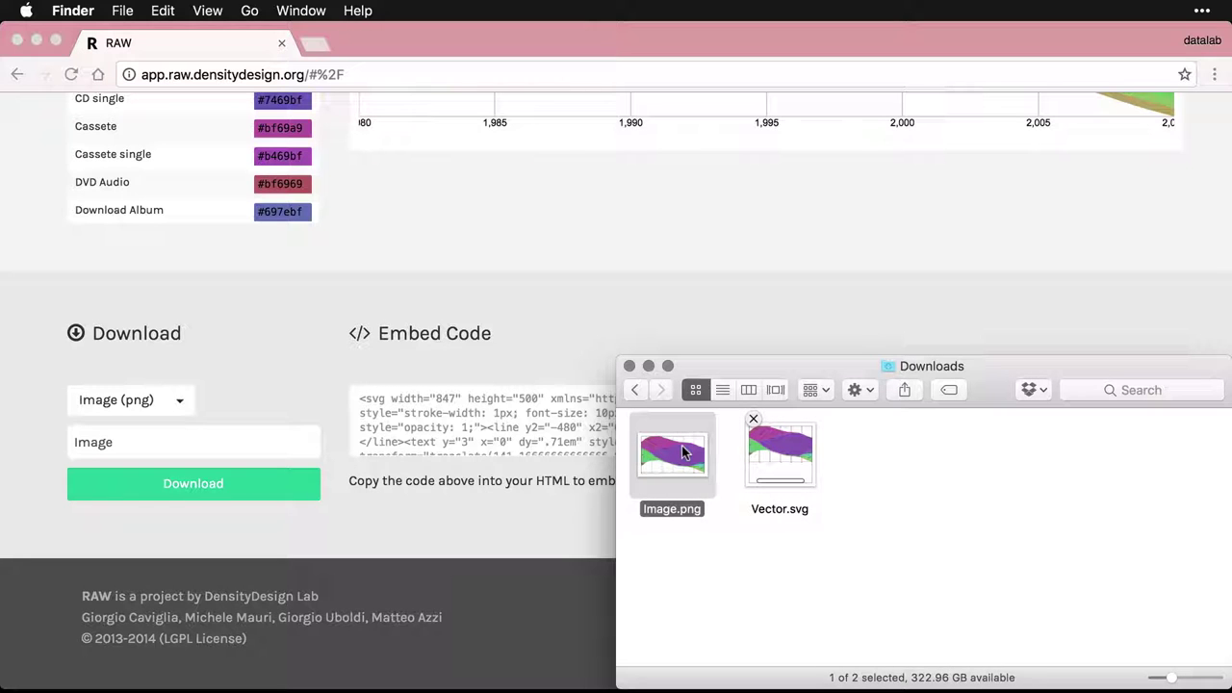
key("space")
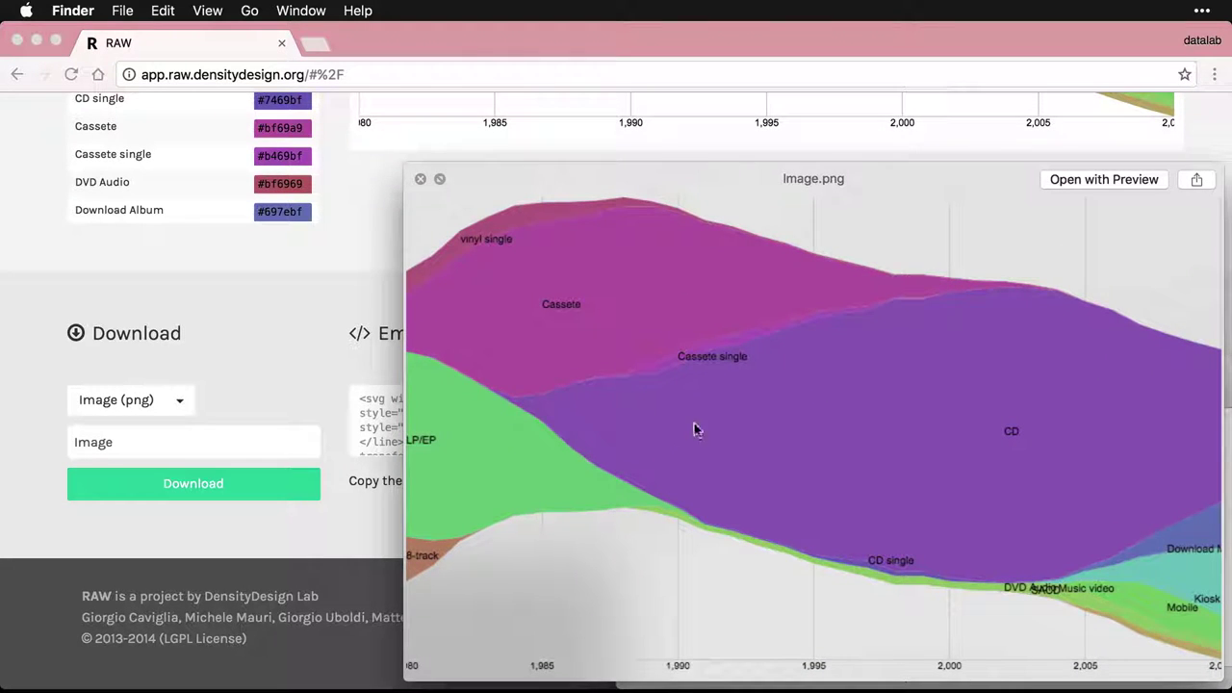
left_click(1088, 184)
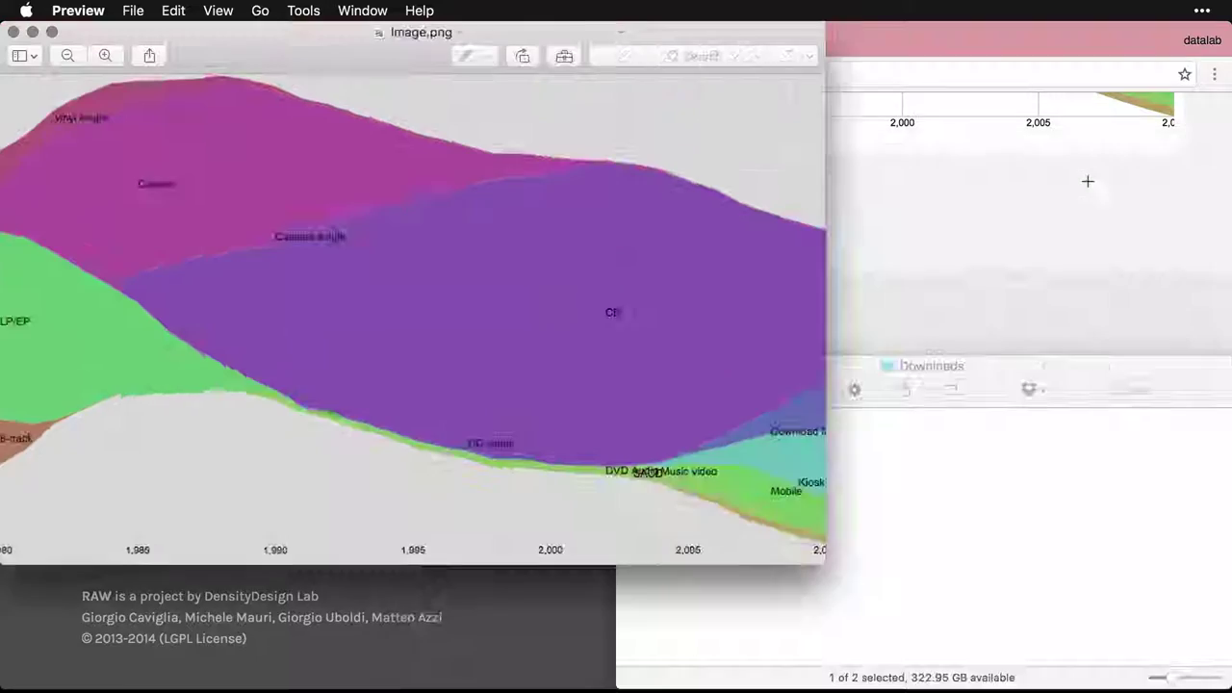
View Image.png full screen, zoom in to inspect its pixelated text, then quit Preview
key("super+ctrl+f")
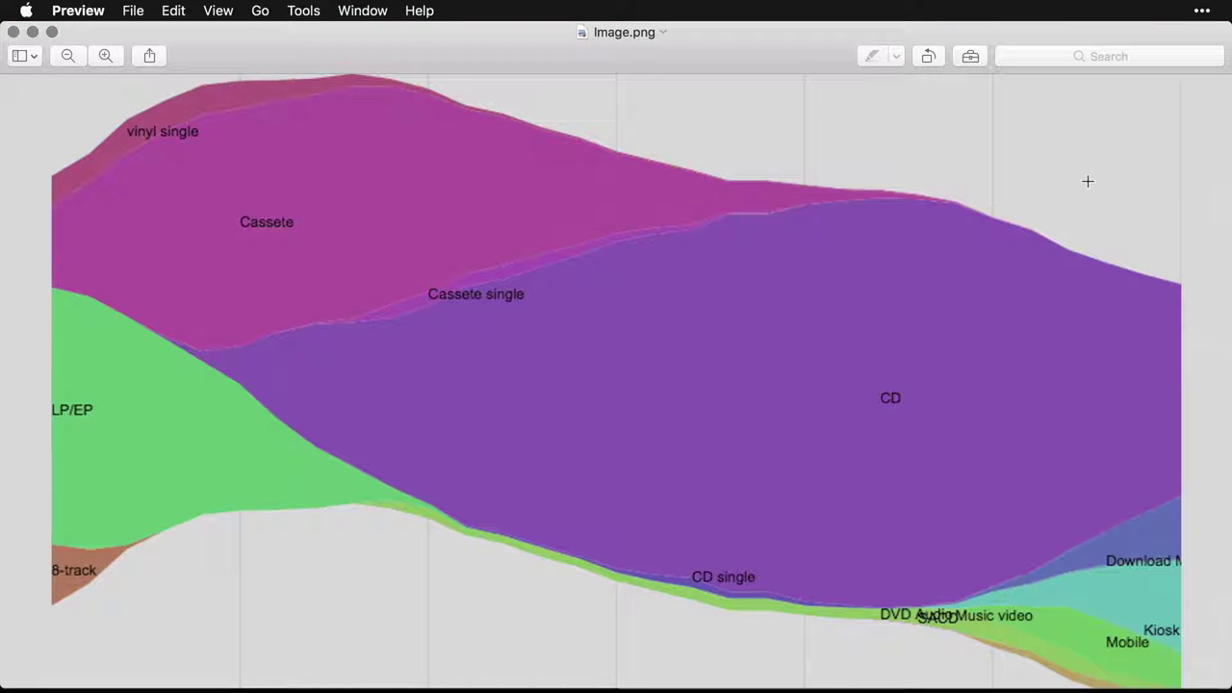
key("super+plus")
key("super+plus")
key("super+plus")
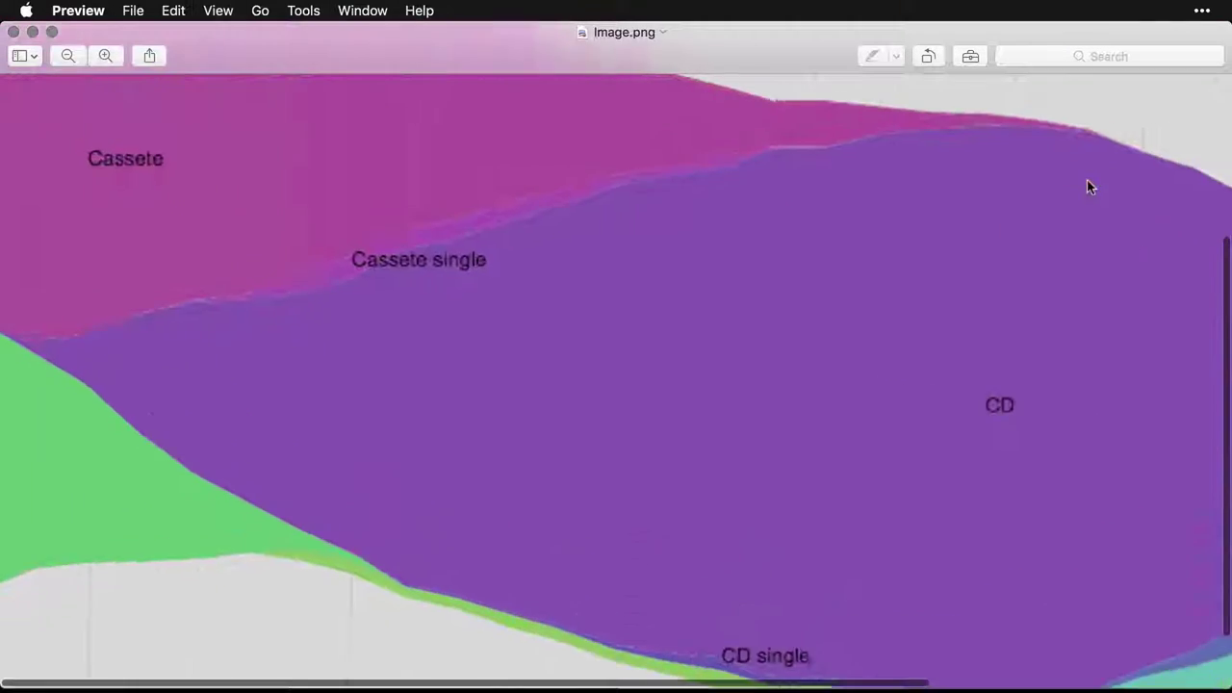
scroll(354, 262, "left", 5)
scroll(354, 262, "up", 3)
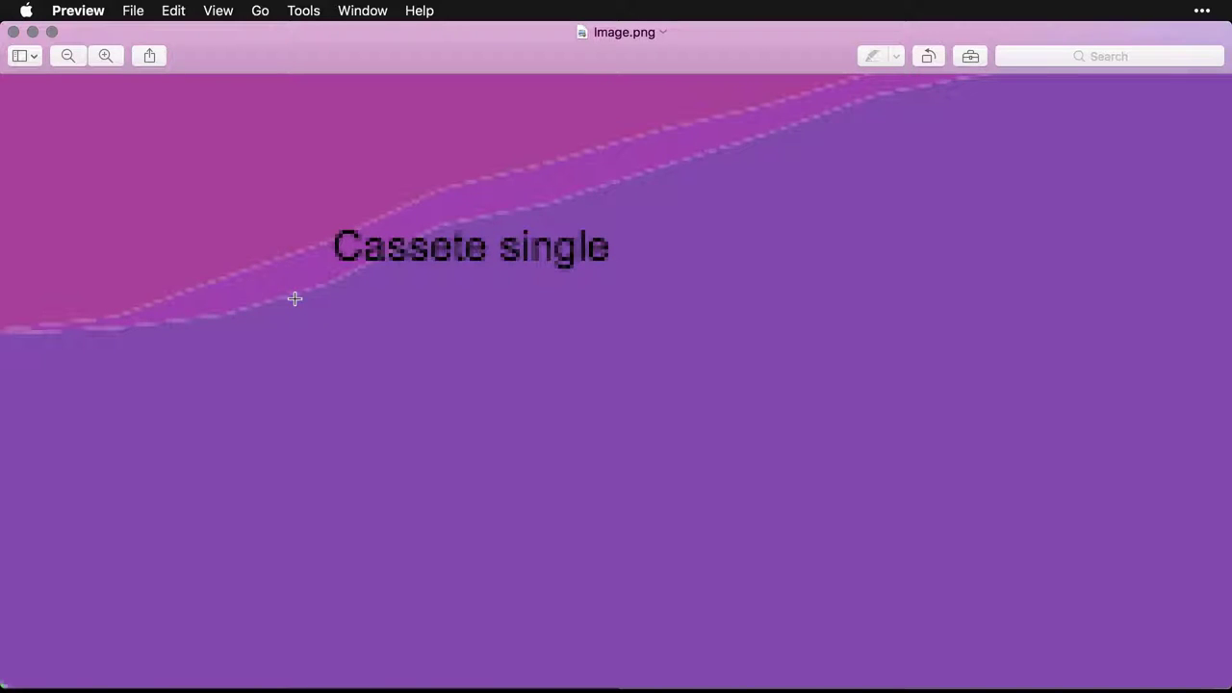
key("super+q")
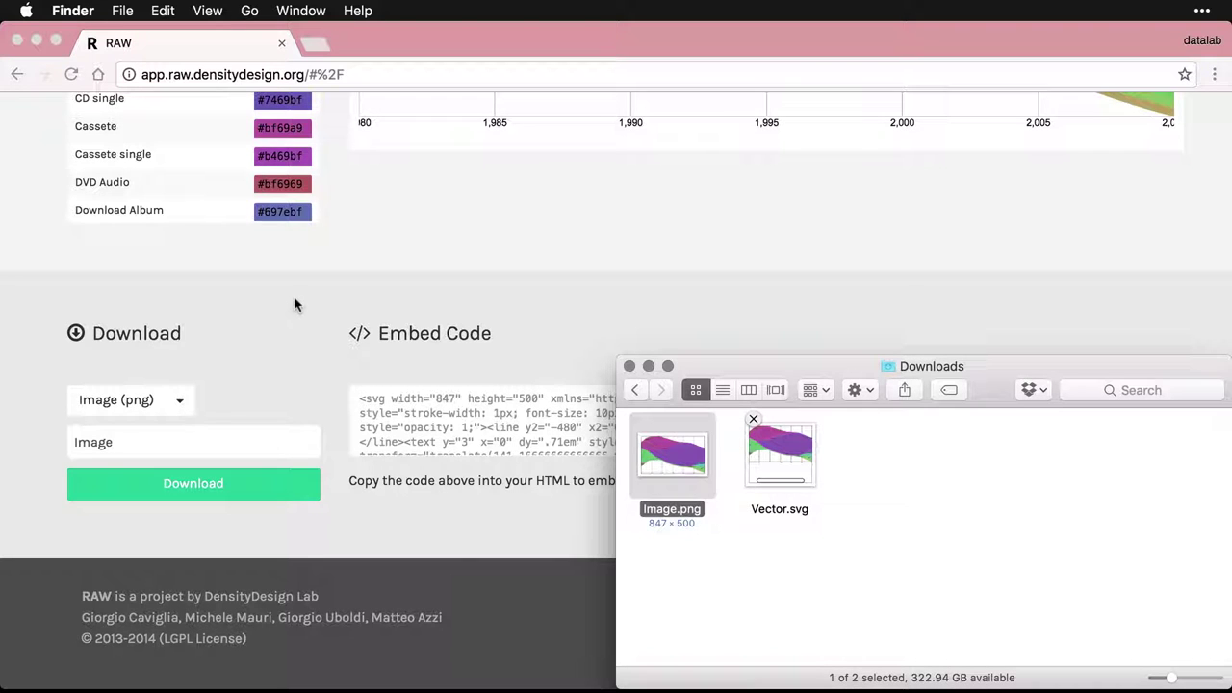
Back in RAW, download the Data model (json) with the filename 'Data Model'
left_click(267, 322)
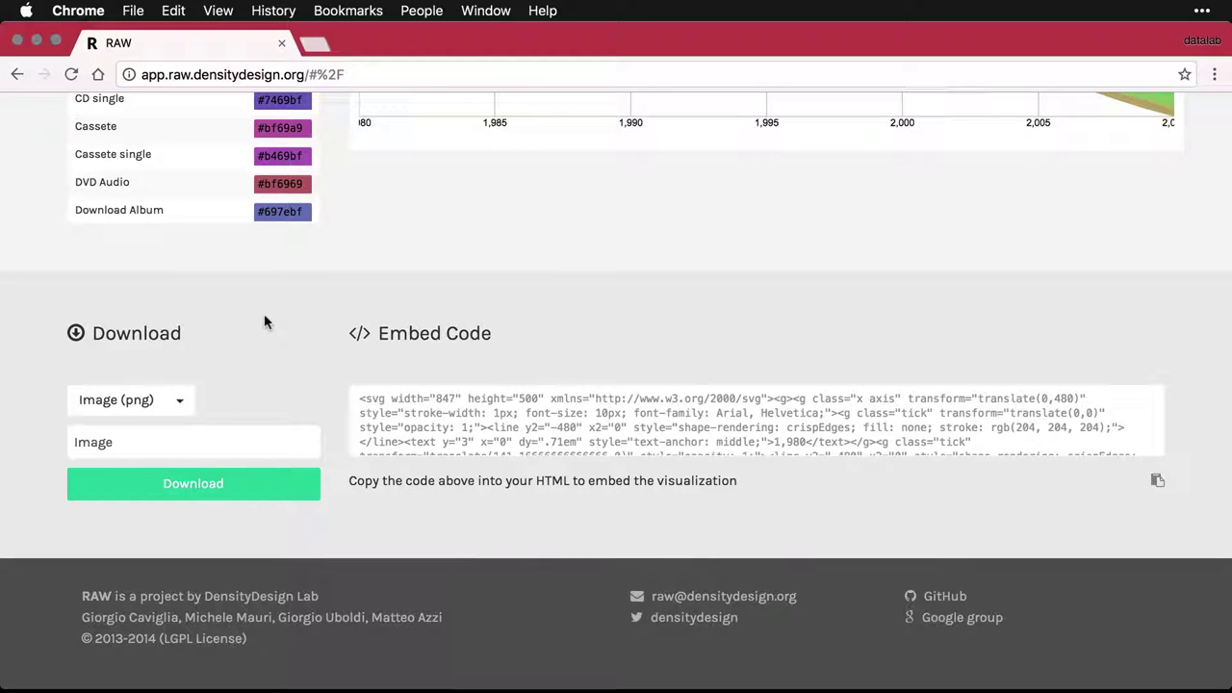
left_click(175, 406)
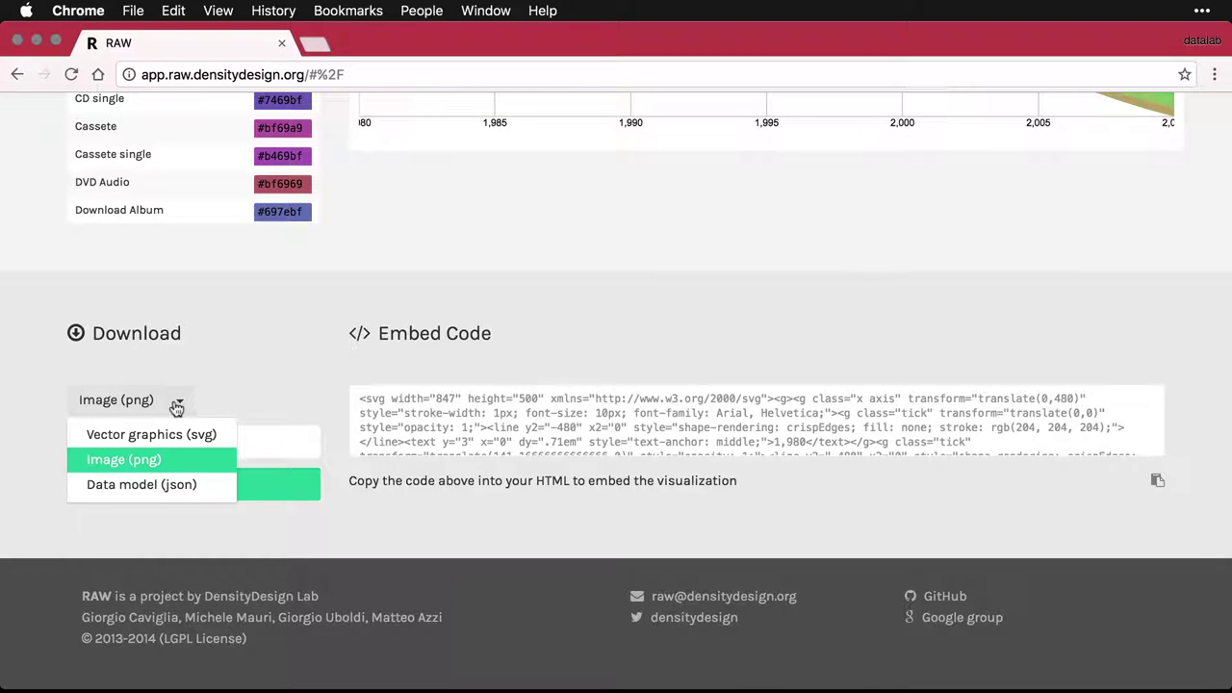
left_click(205, 491)
left_click(136, 441)
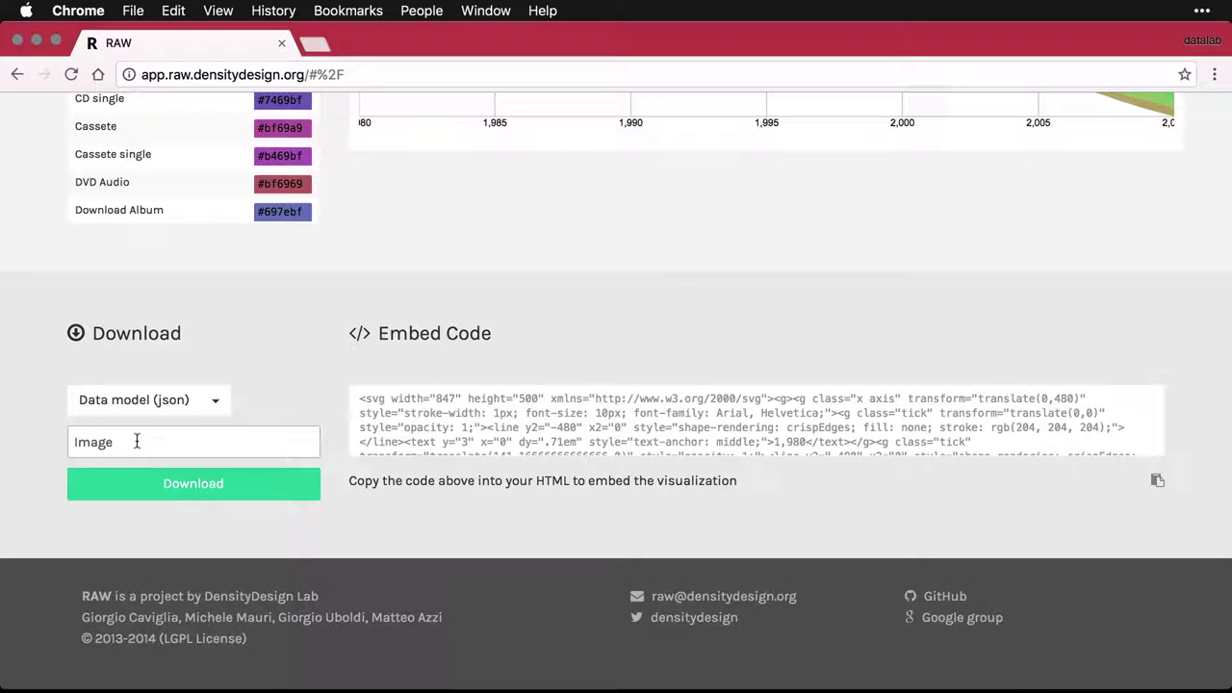
key("BackSpace")
key("BackSpace")
key("BackSpace")
key("BackSpace")
key("BackSpace")
type("Data Model")
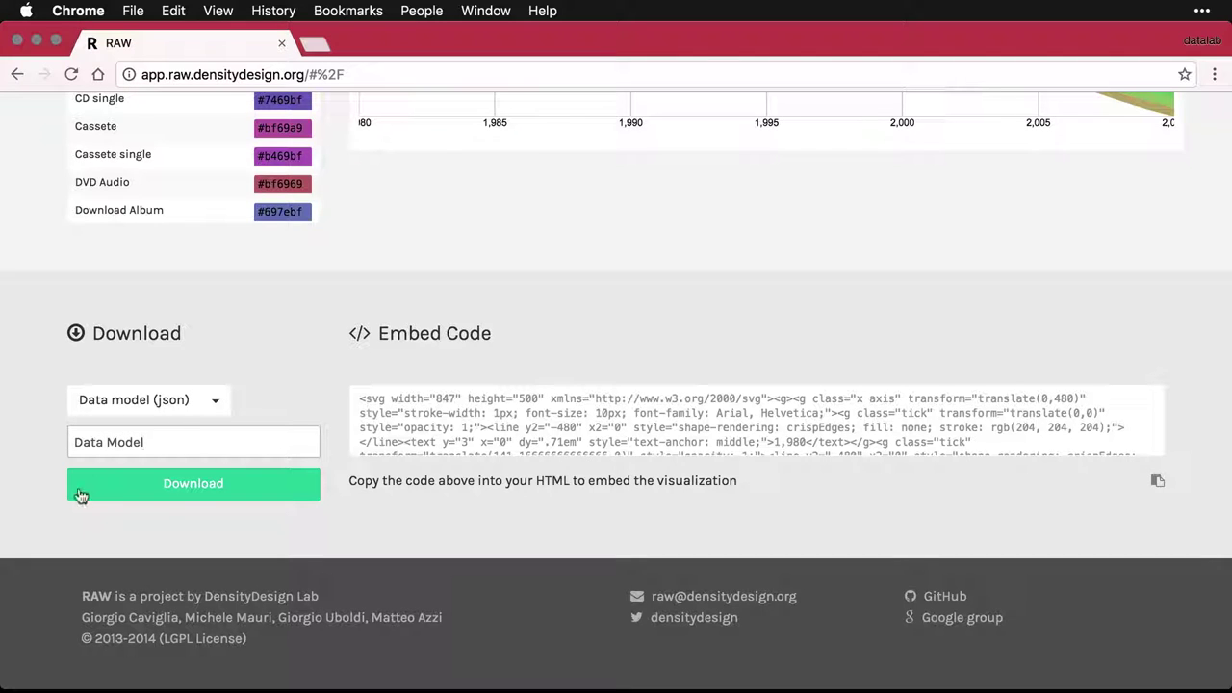
left_click(171, 489)
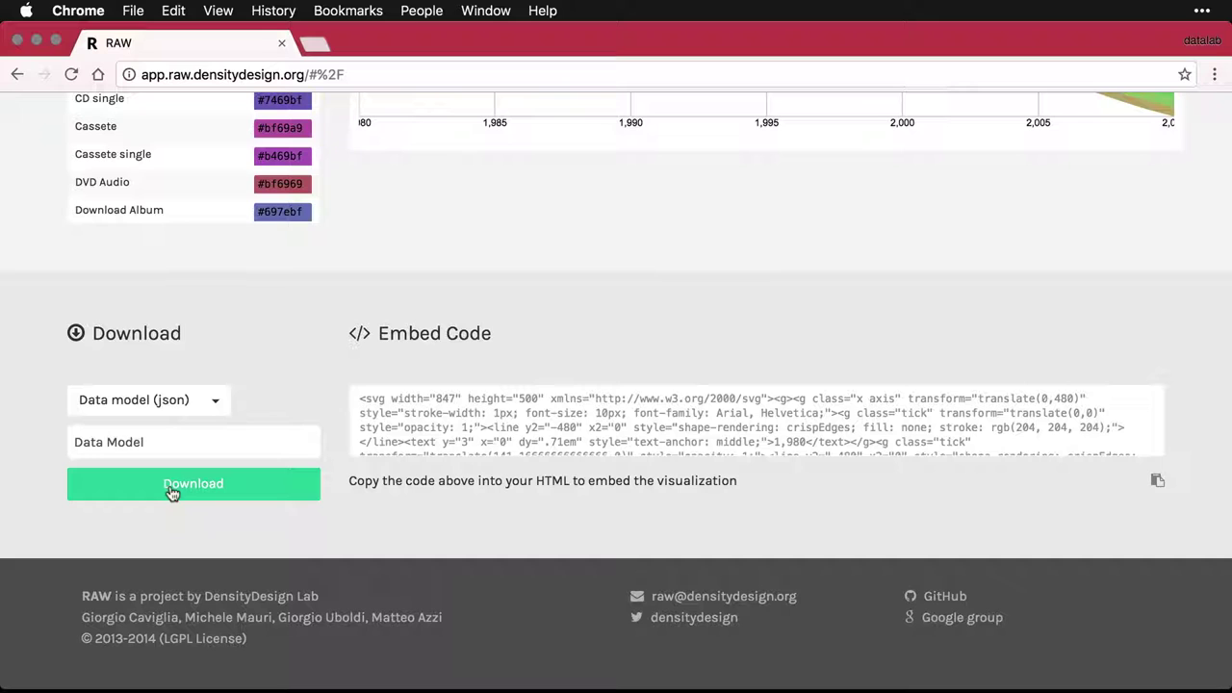
key("super+Tab")
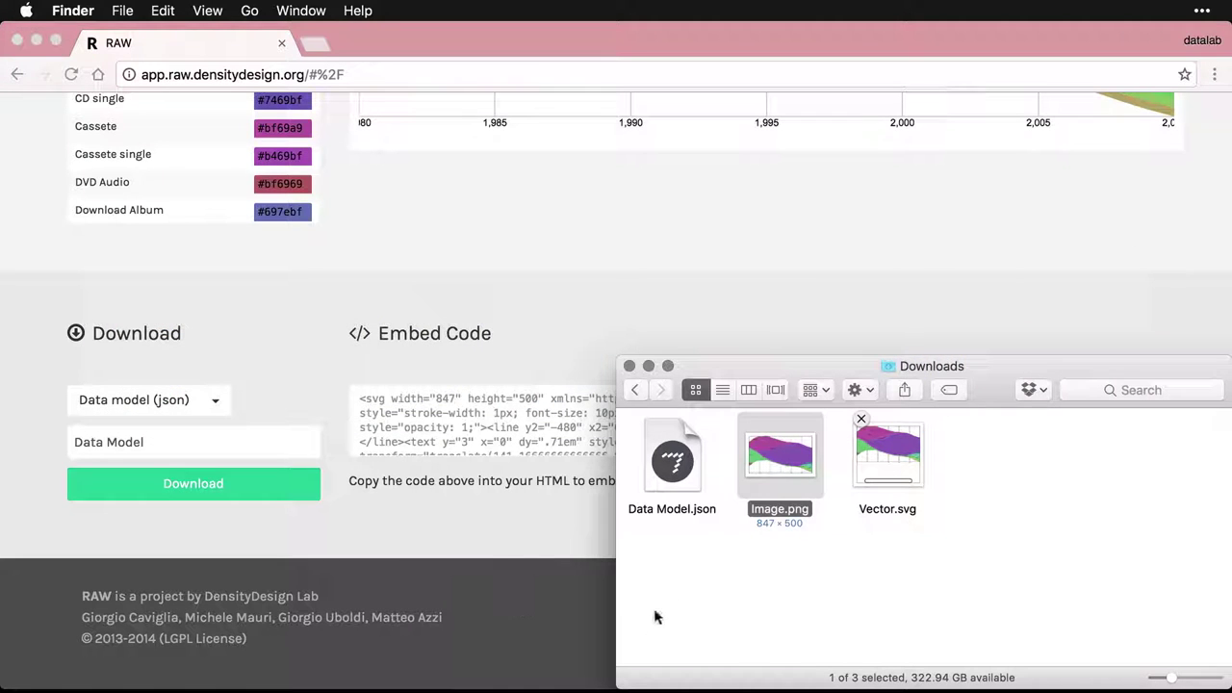
Locate Data Model.json in Downloads and open a blank new Chrome tab for it
left_click(677, 464)
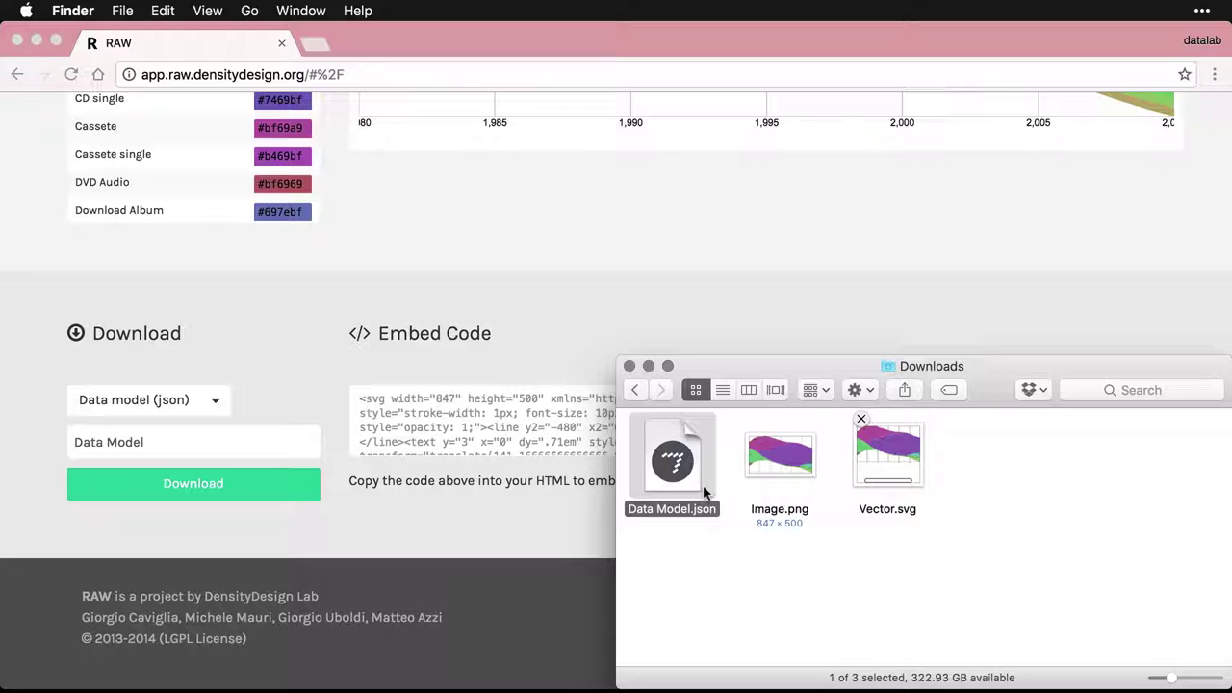
left_click(678, 570)
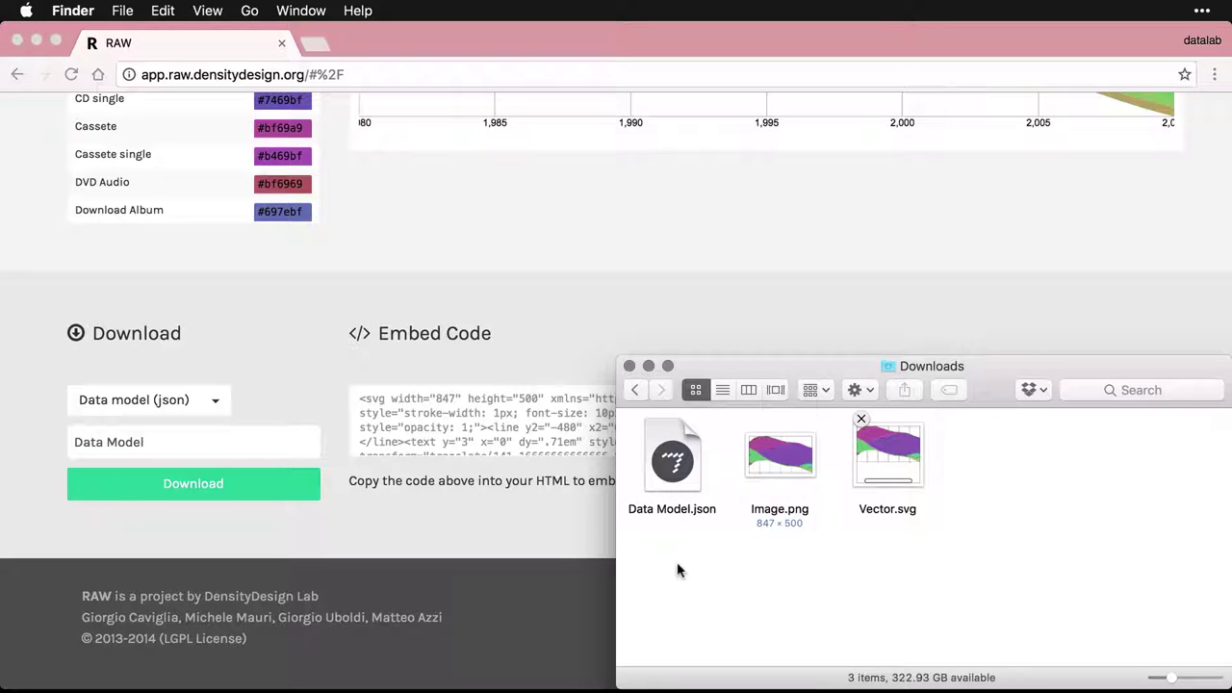
left_click(317, 43)
key("super+Tab")
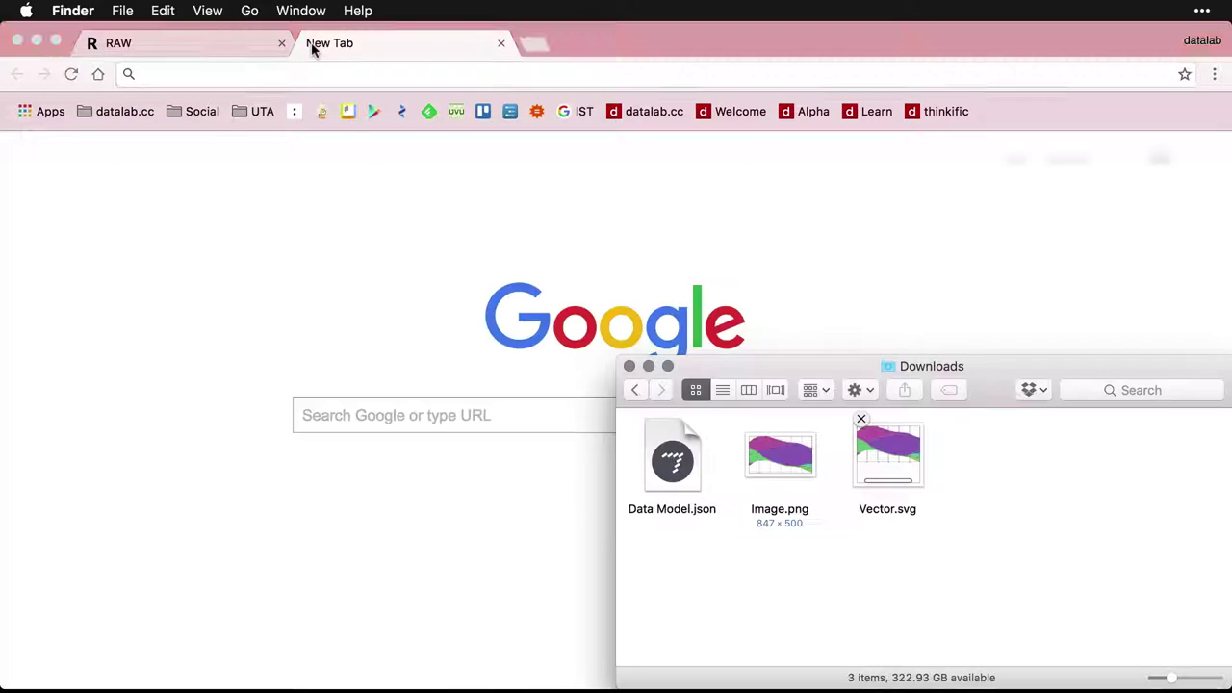
Drop Data Model.json into the Chrome tab to view its JSON, then open another blank tab
left_click_drag(669, 453, 392, 295)
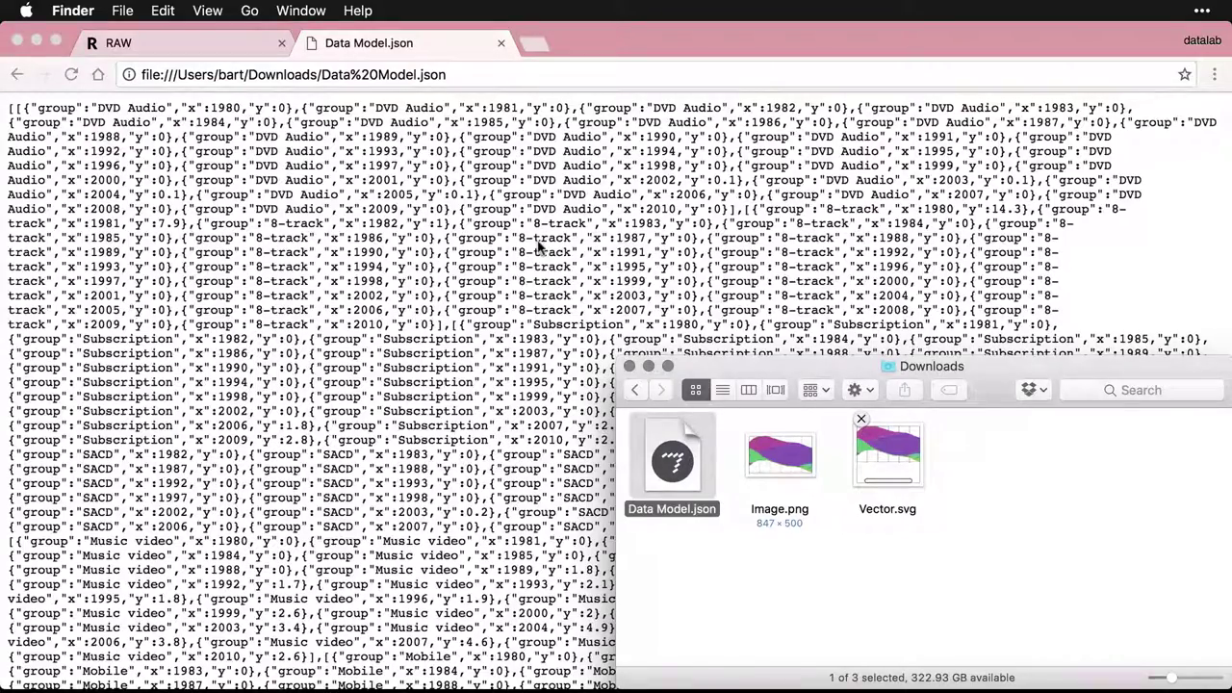
left_click(539, 247)
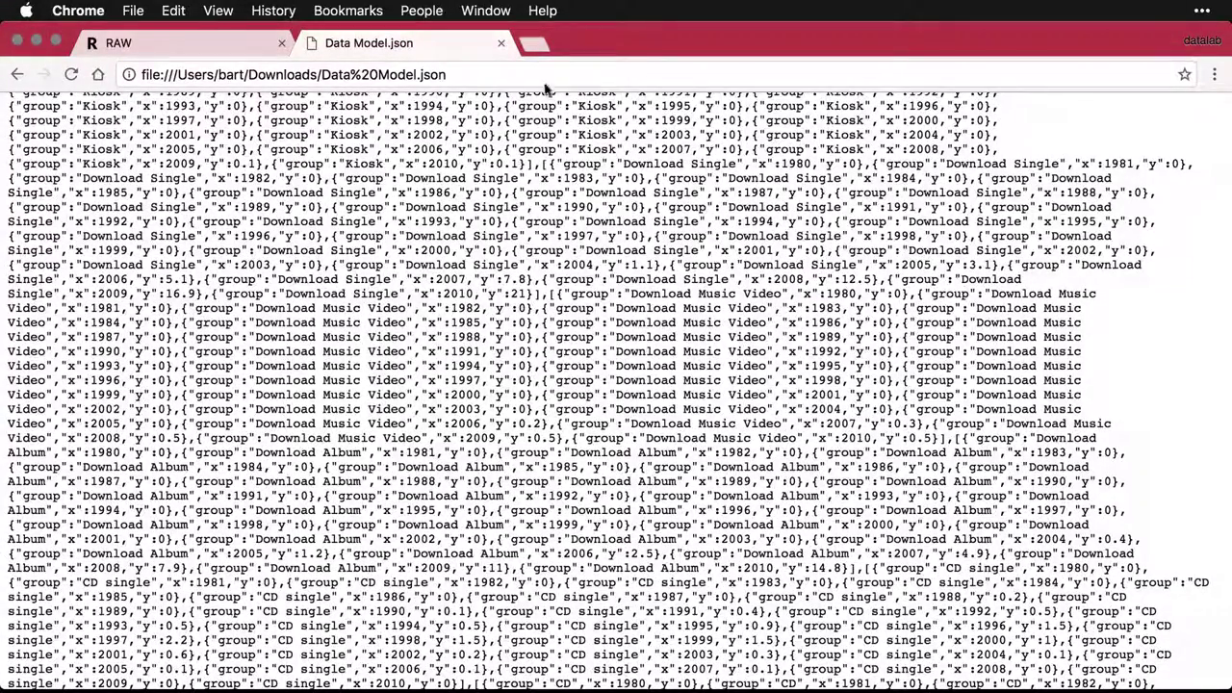
left_click(536, 46)
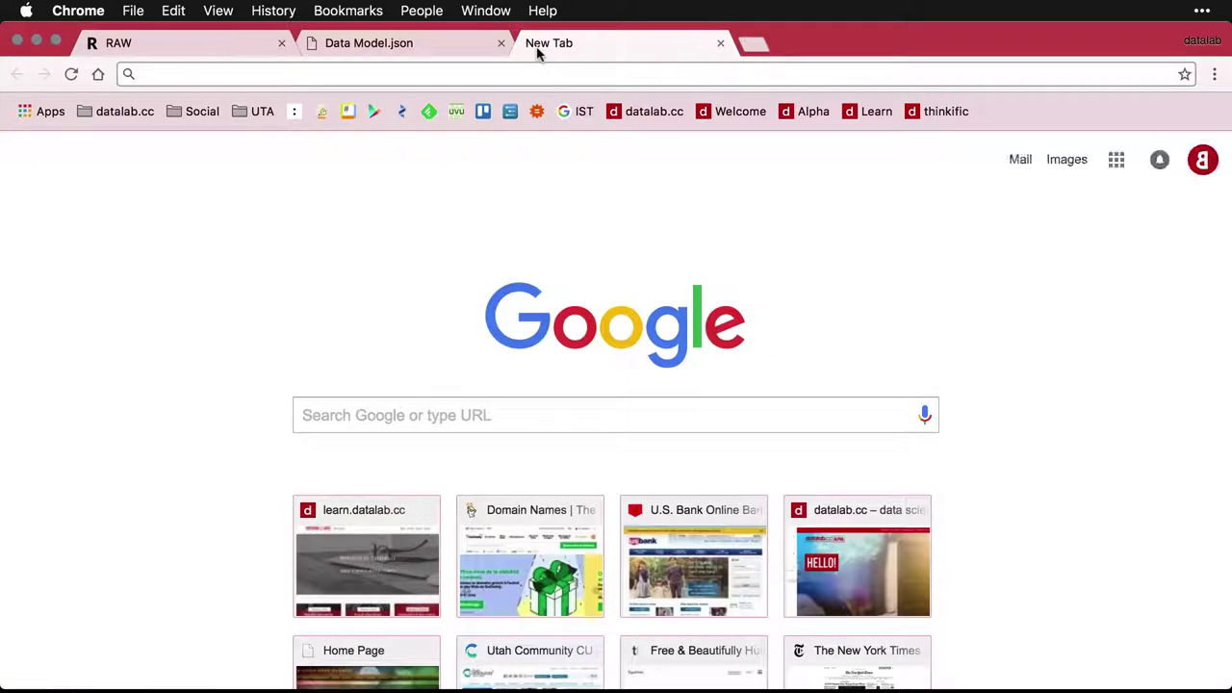
Go to jsonprettyprint.com and pretty-print the pasted Data Model JSON into indented group, x, y records
type("jsonprettyprint.com/json-pretty-printer.php")
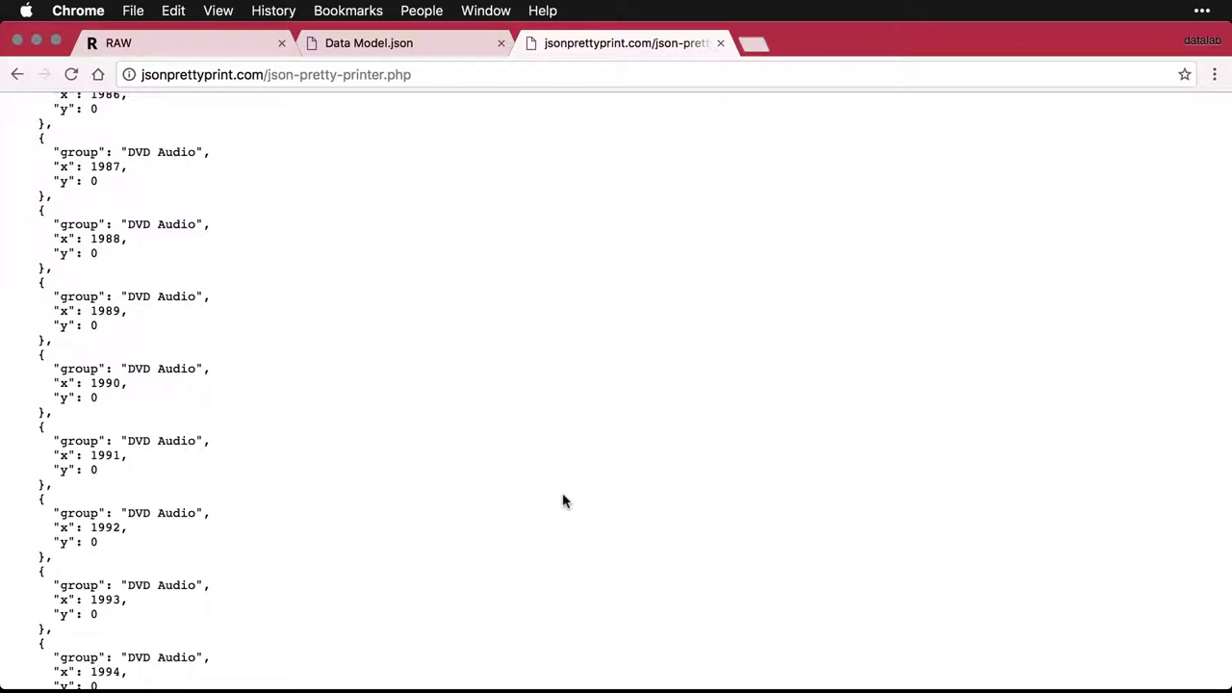
scroll(563, 500, "down", 15)
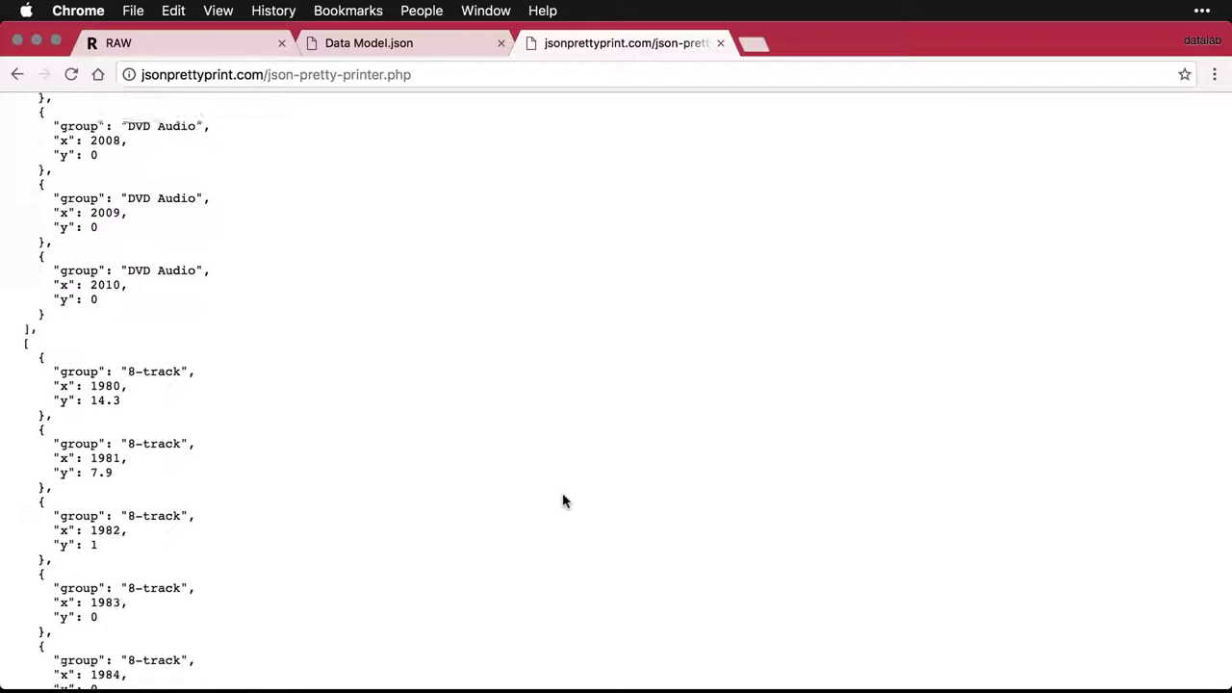